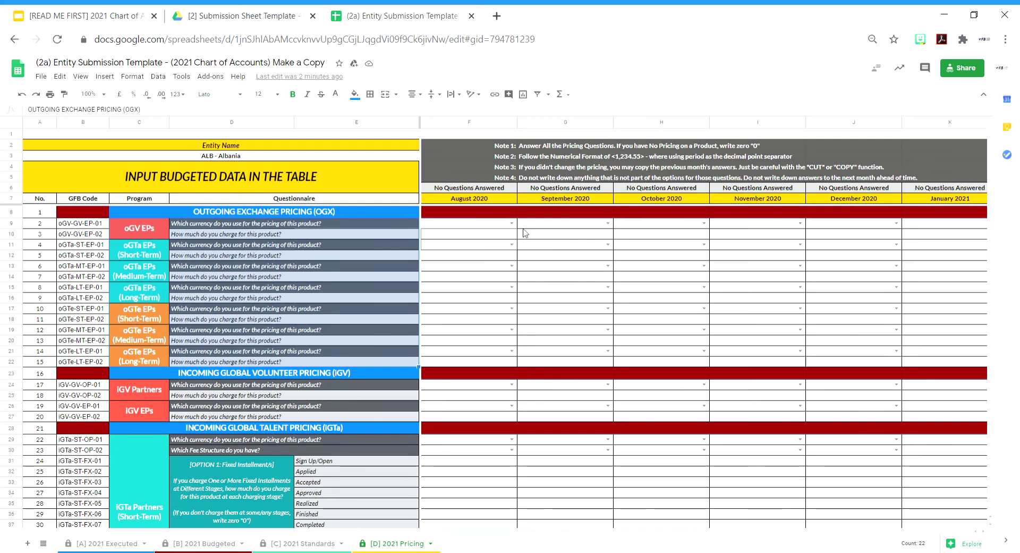
Step: Check the currency choices offered for the oGV EPs pricing question in August 2020 without picking one
click(388, 227)
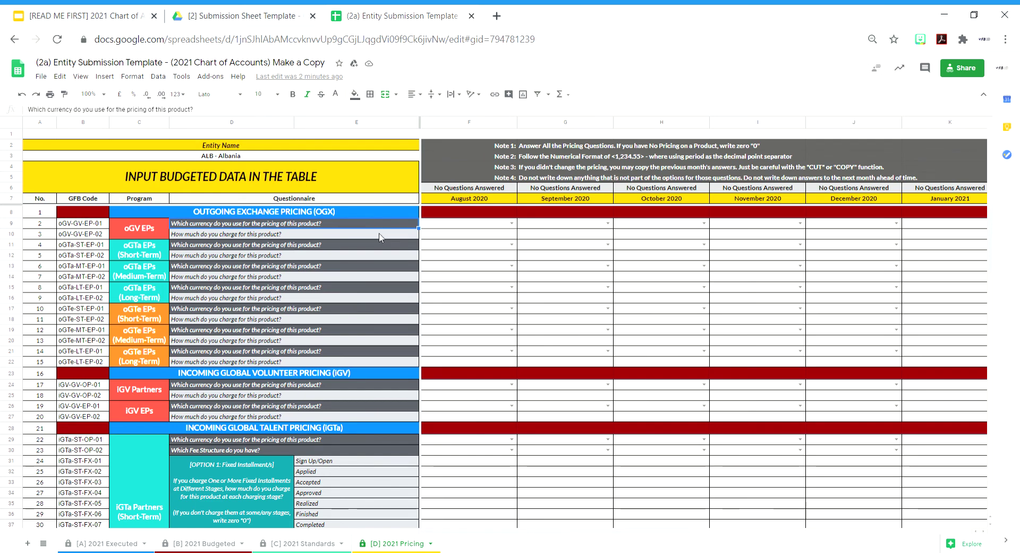
click(512, 224)
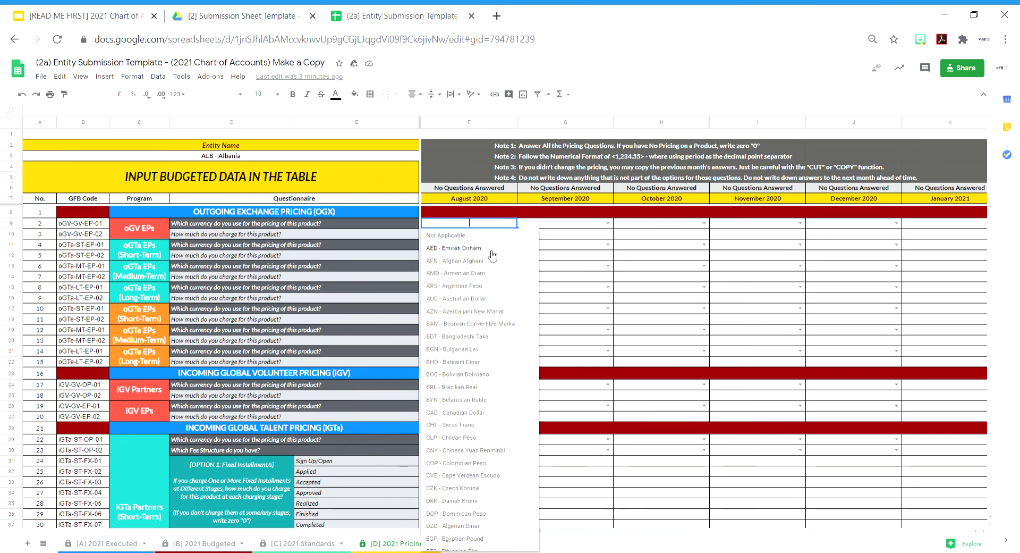
scroll(500, 314, down, 20)
scroll(457, 425, up, 20)
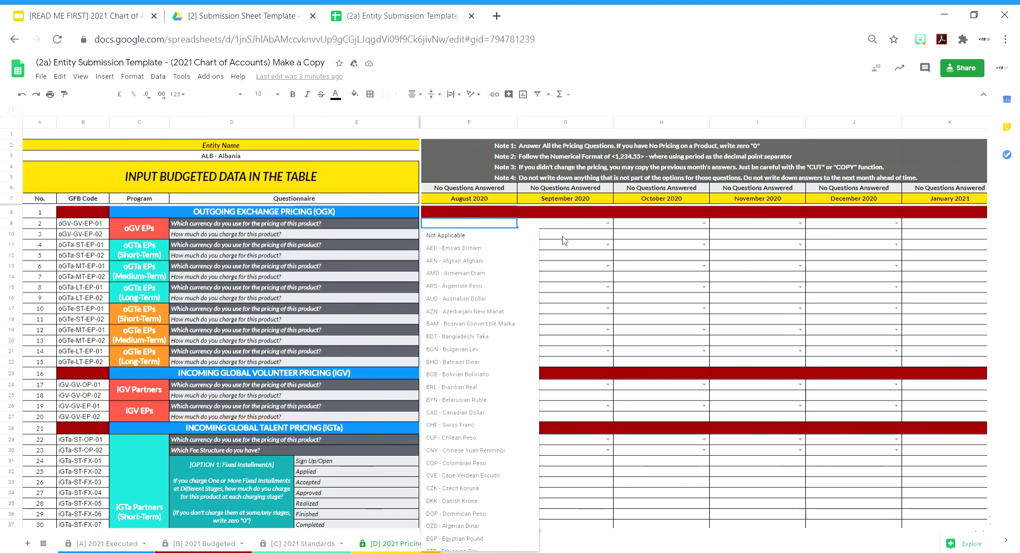
key(Escape)
key(Down)
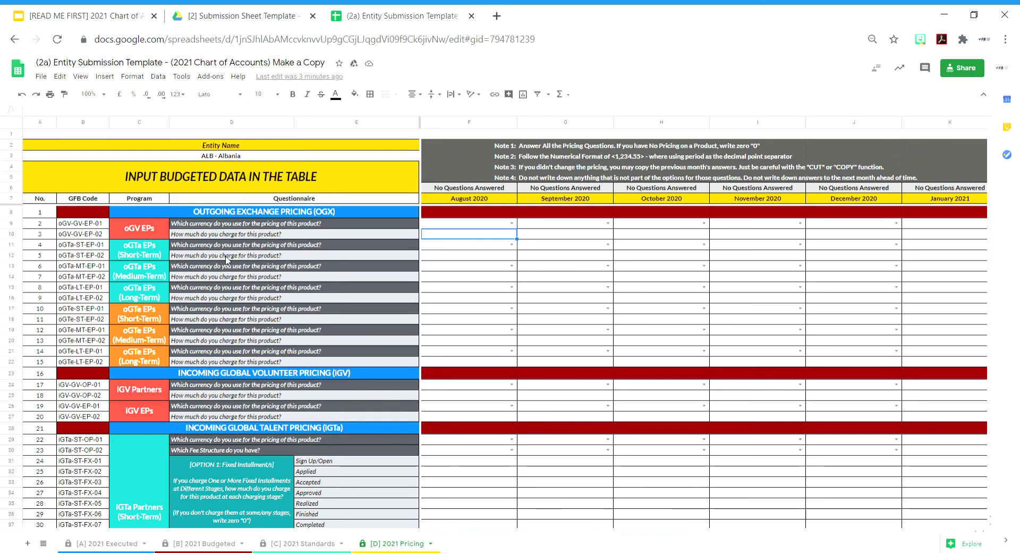
Step: Examine the outgoing exchange products and the Incoming Global Volunteer pricing rows for iGV Partners and iGV EPs
click(141, 228)
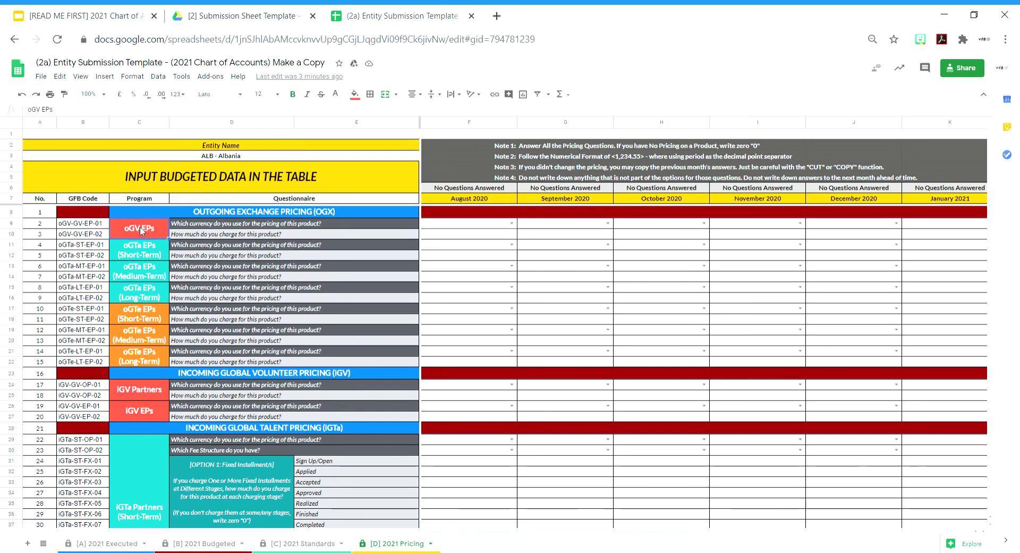
drag(139, 227, 188, 356)
click(217, 374)
scroll(217, 373, down, 2)
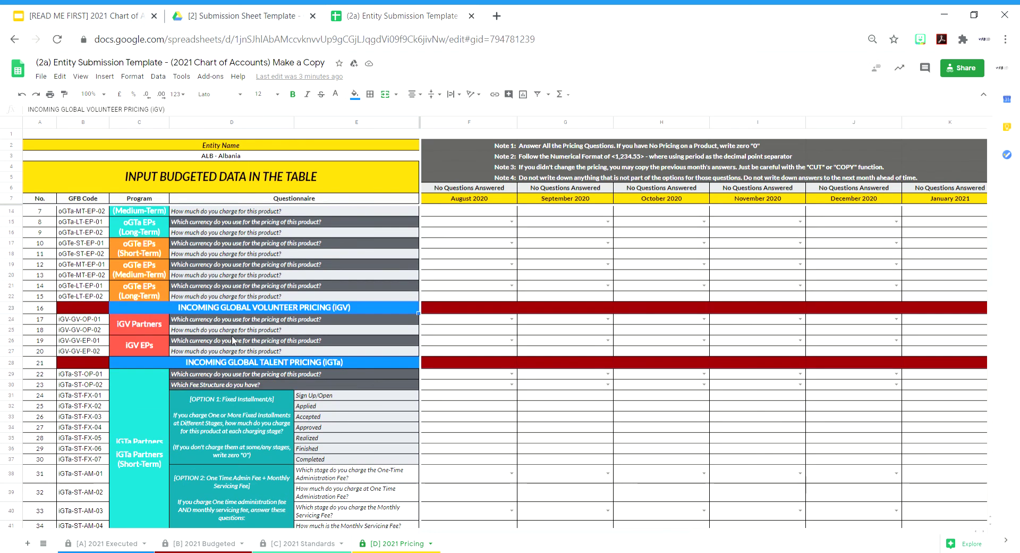
scroll(232, 340, down, 10)
scroll(233, 340, up, 12)
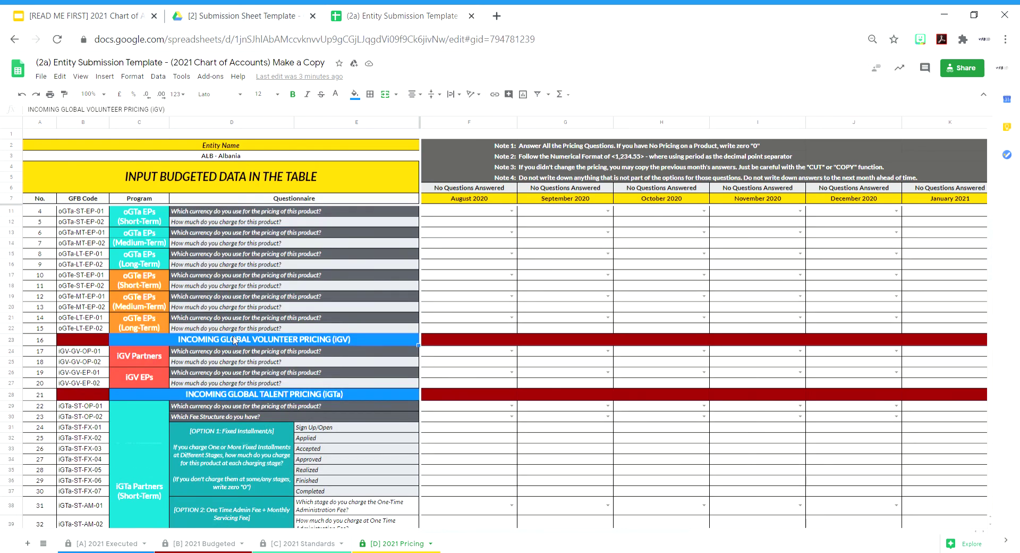
scroll(152, 368, up, 1)
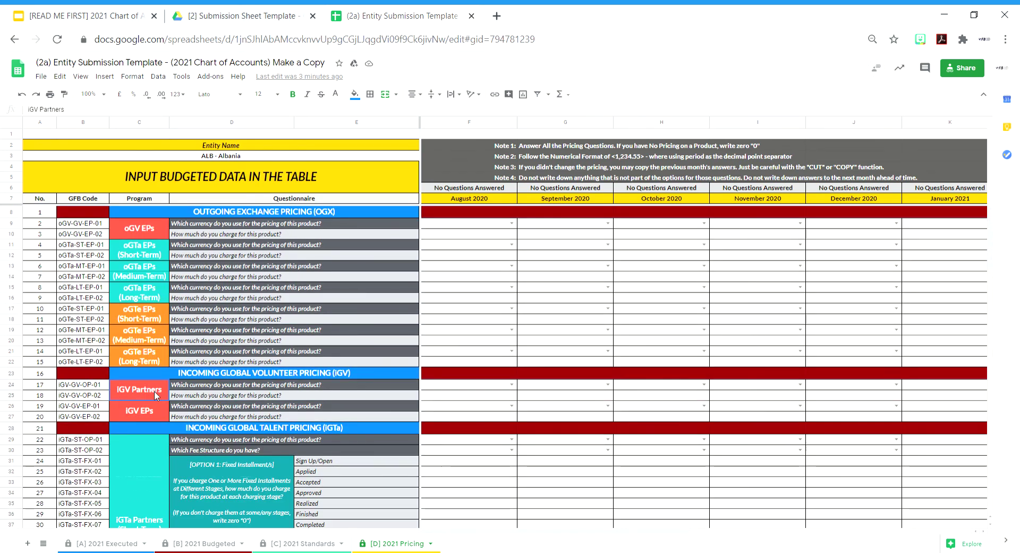
click(155, 408)
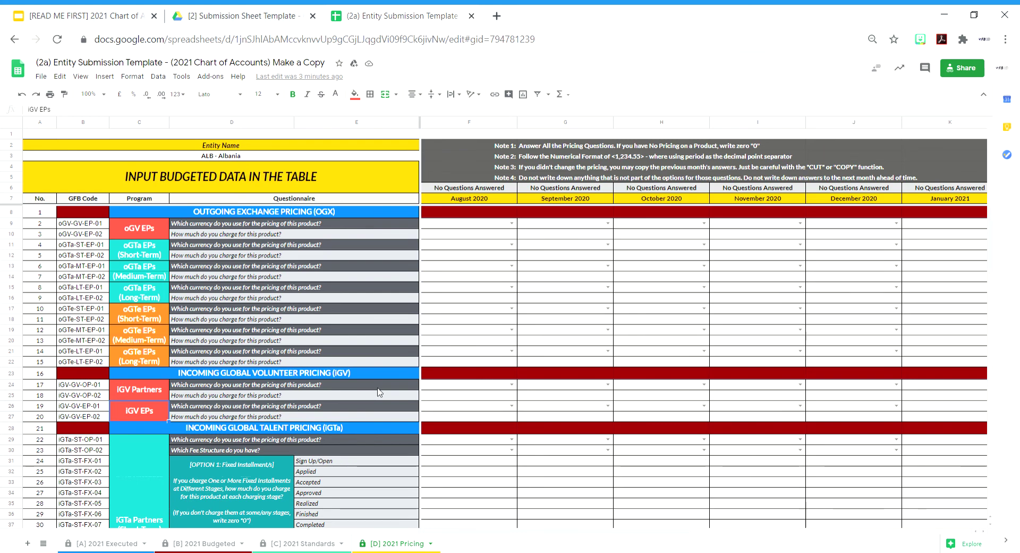
Step: Examine the Incoming Global Talent pricing section, including the short-term and medium-term iGTa Partners question blocks
scroll(375, 393, down, 6)
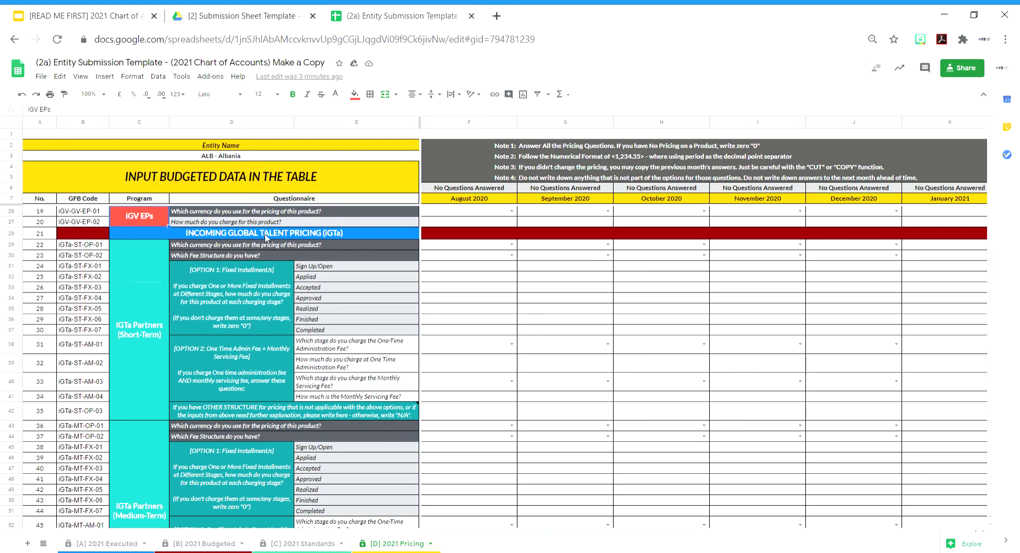
click(267, 237)
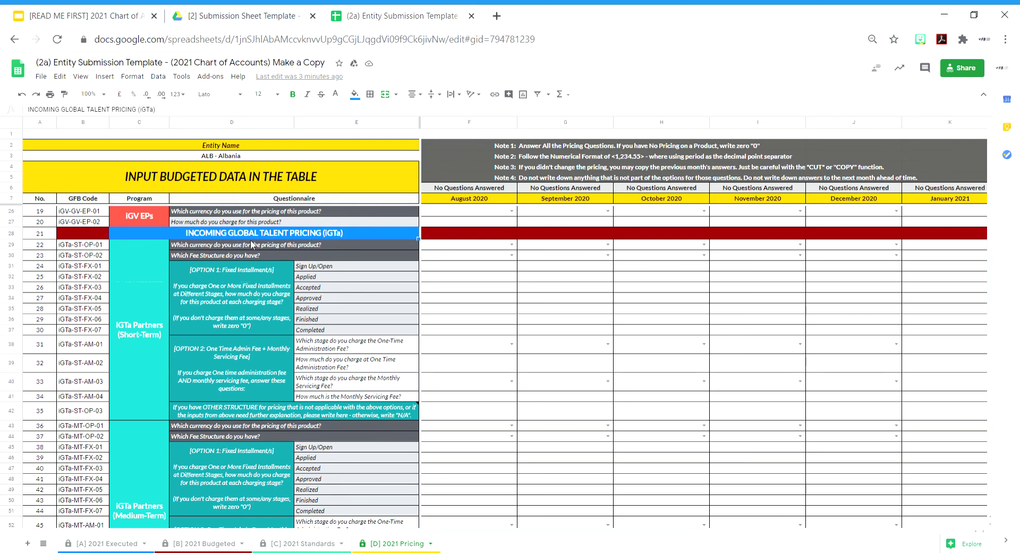
drag(260, 246, 280, 414)
click(155, 273)
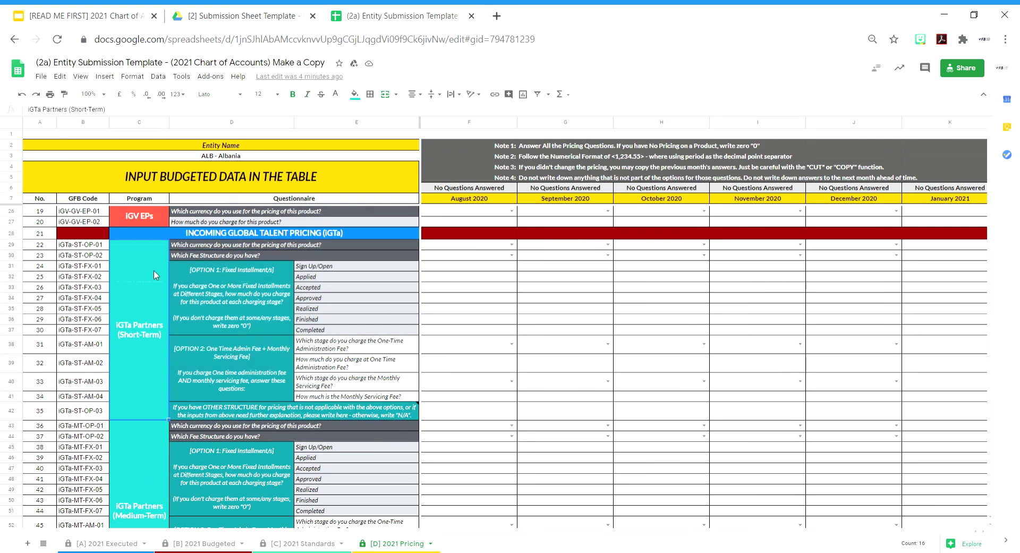
drag(155, 270, 212, 279)
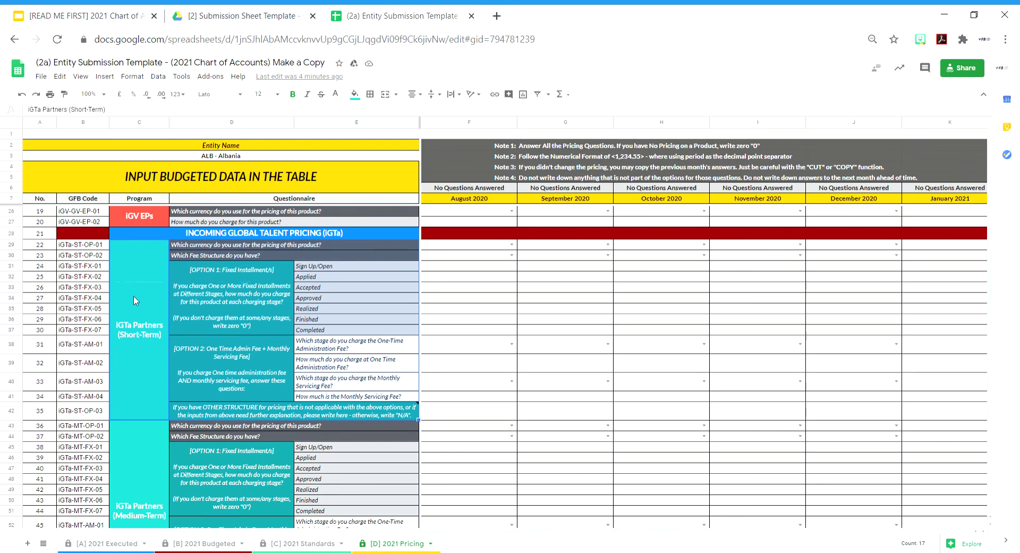
scroll(133, 296, down, 6)
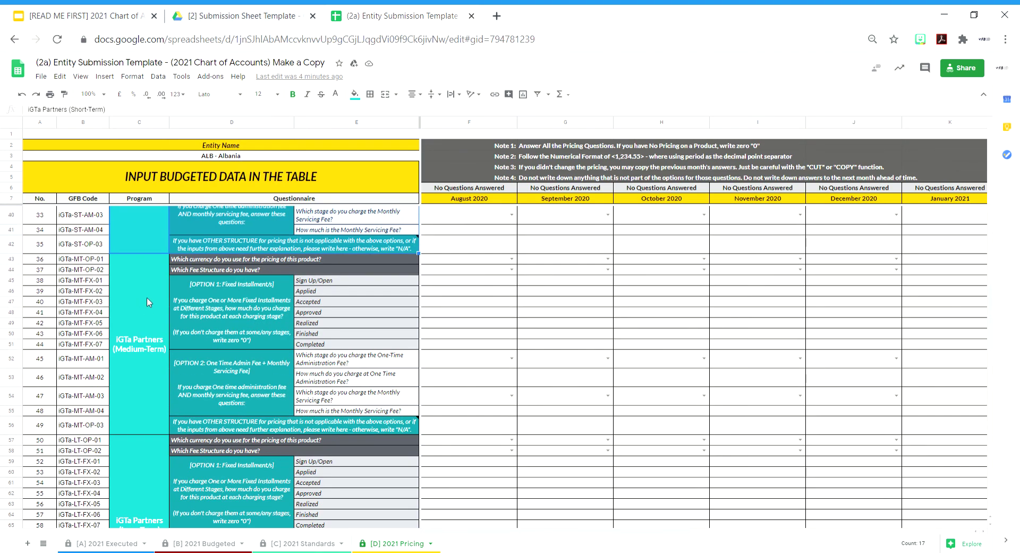
scroll(162, 322, up, 6)
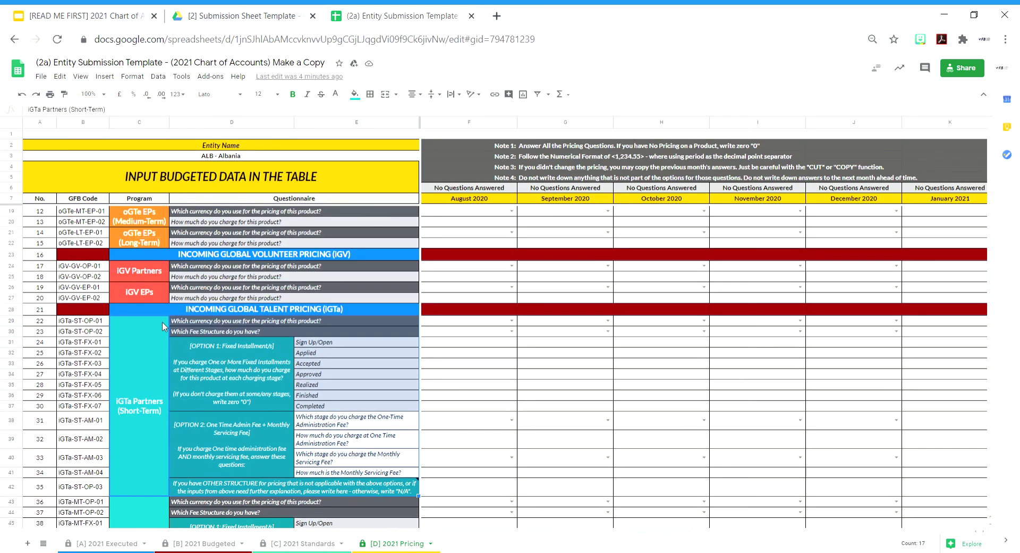
Step: Check the August 2020 currency and fee structure choices for iGTa Partners (Short-Term) without picking any
click(349, 256)
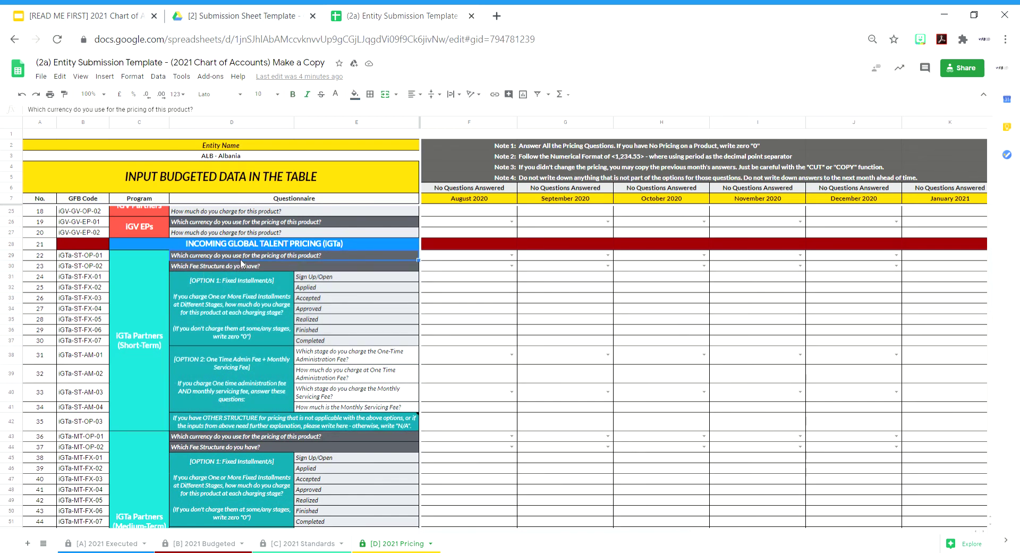
click(513, 256)
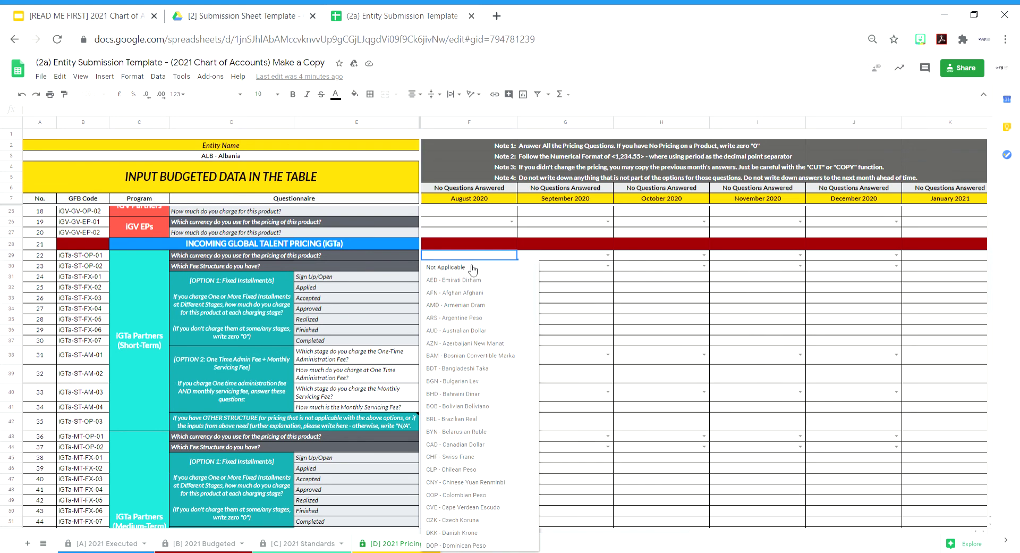
click(584, 290)
click(368, 269)
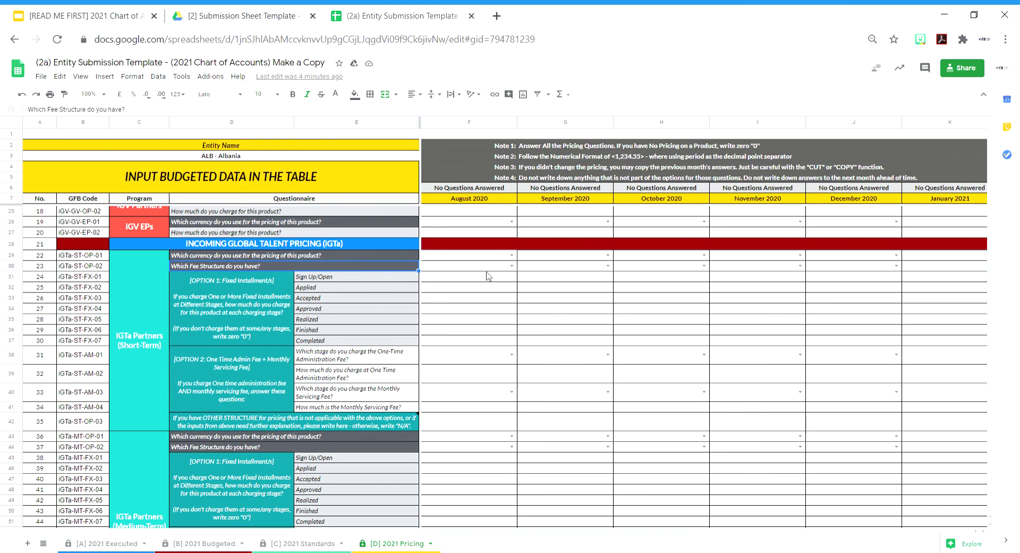
click(512, 266)
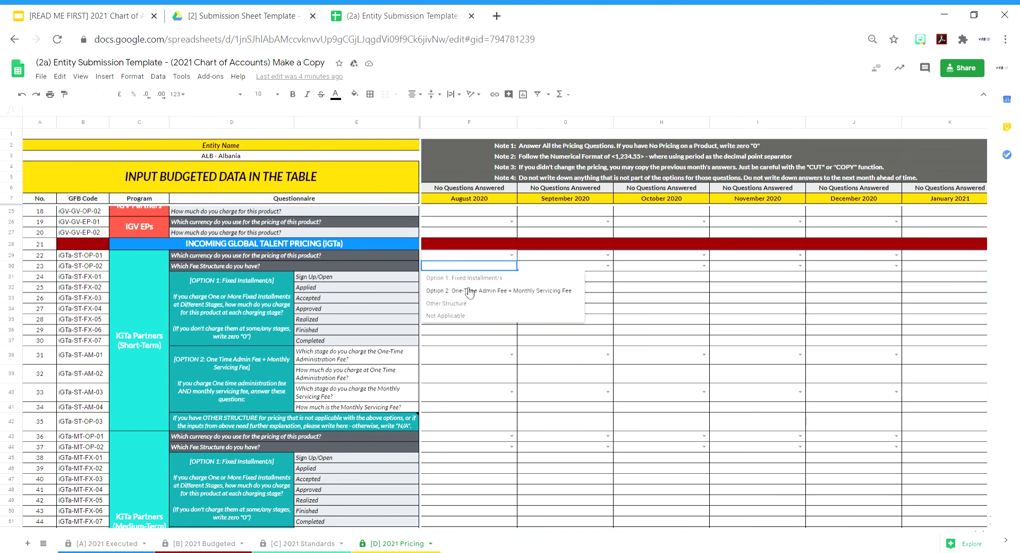
click(478, 340)
click(464, 287)
click(461, 279)
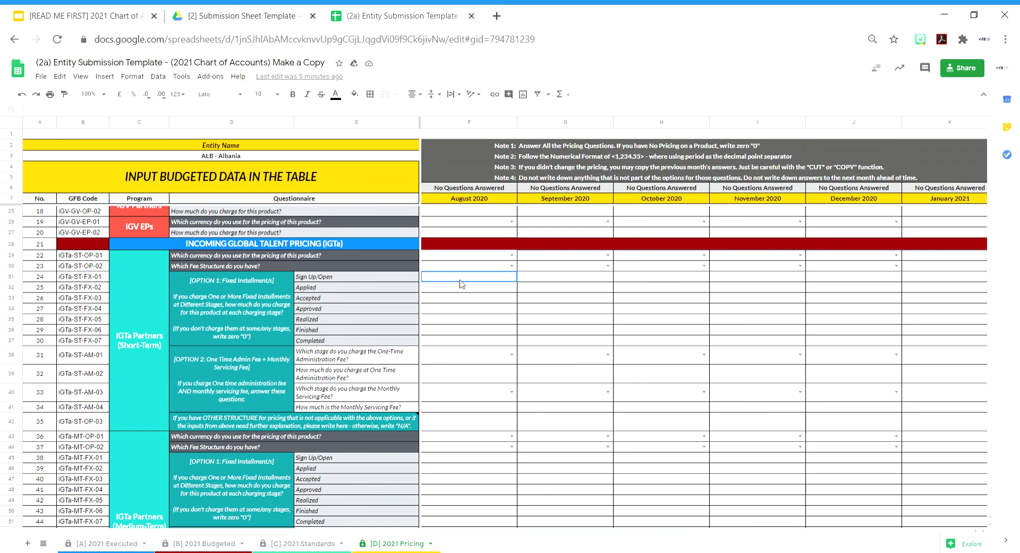
Step: Enter 1000 as the August 2020 fixed installment for the Approved stage of iGTa Partners (Short-Term)
click(279, 289)
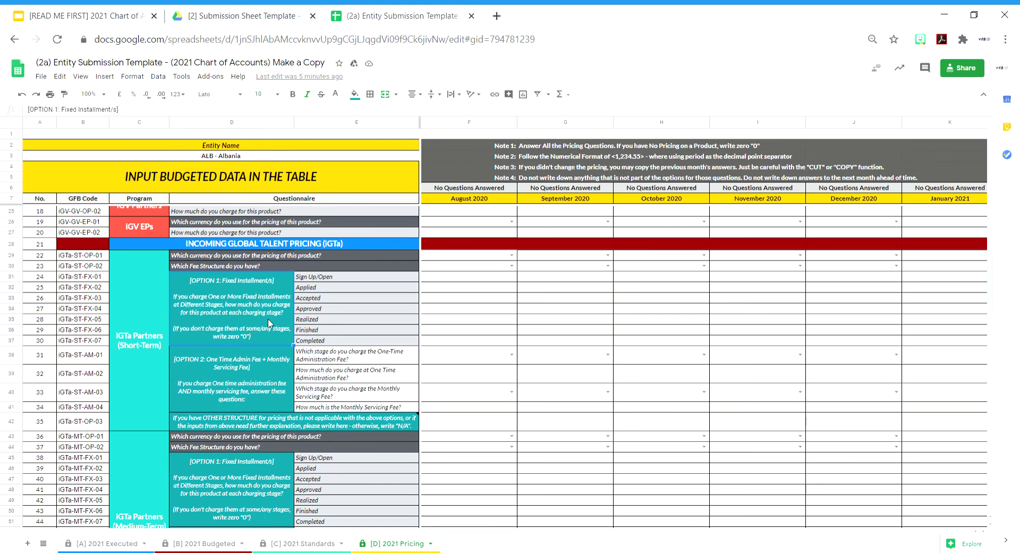
click(339, 287)
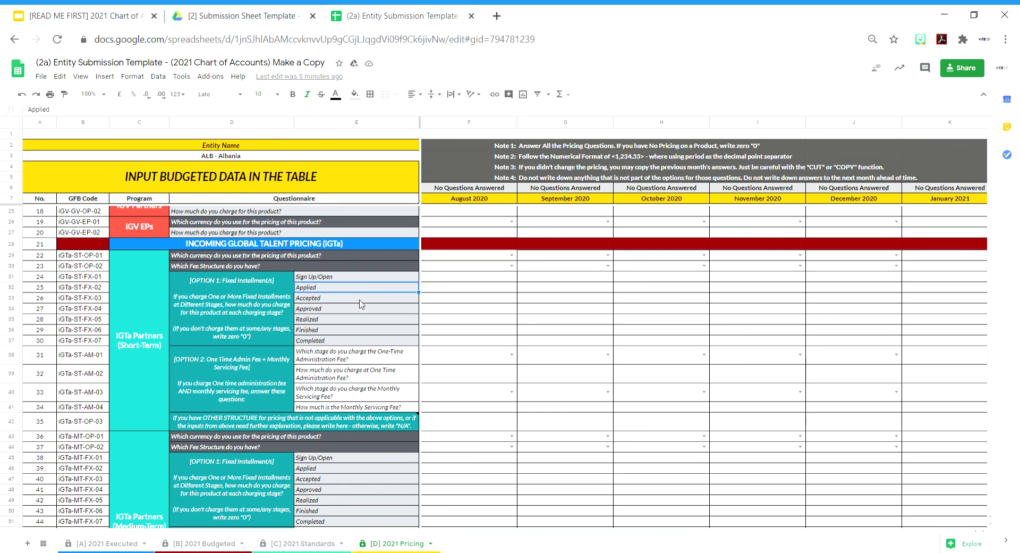
click(446, 300)
key(Down)
text(1000)
key(Return)
key(Up)
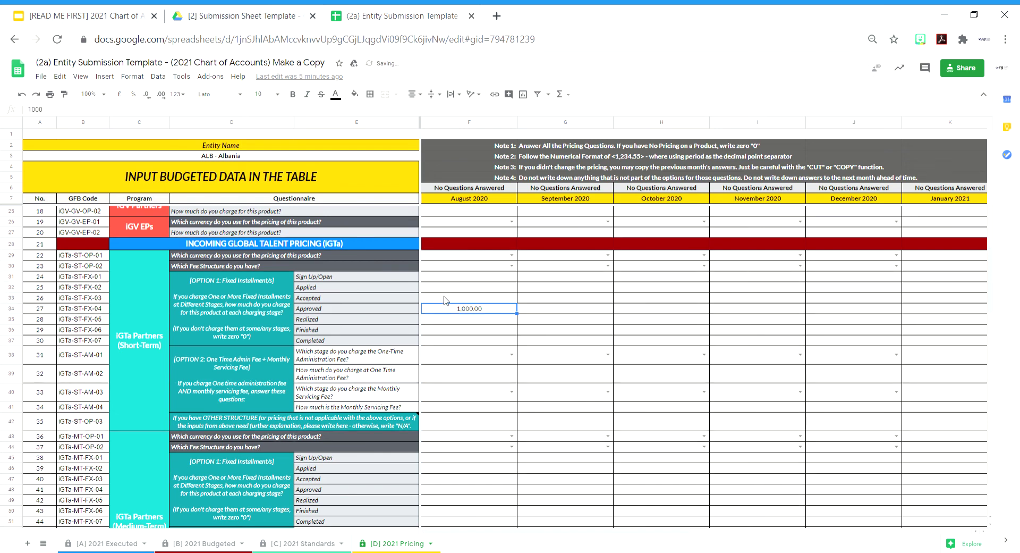
Step: Enter 0 in August 2020 for every short-term iGTa fixed installment stage except Approved, from Sign Up/Open through Completed
key(Up)
key(Up)
key(Up)
text(0)
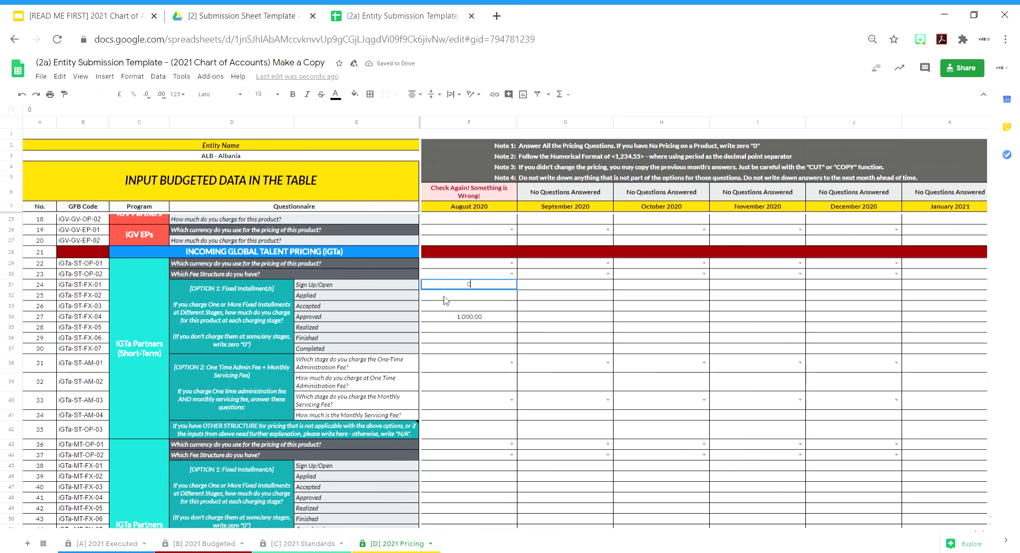
key(Return)
text(0)
key(Return)
text(0)
key(Return)
key(Down)
text(0)
key(Return)
text(0)
key(Return)
text(0)
key(Return)
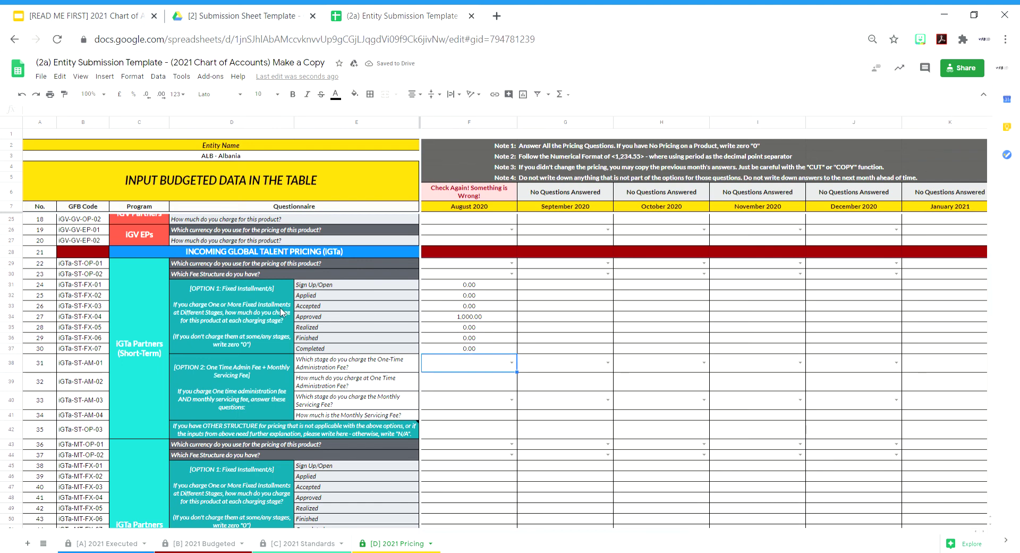
Step: Set the August 2020 short-term iGTa fixed installments to 500 for both the Sign Up/Open and Approved stages
click(460, 315)
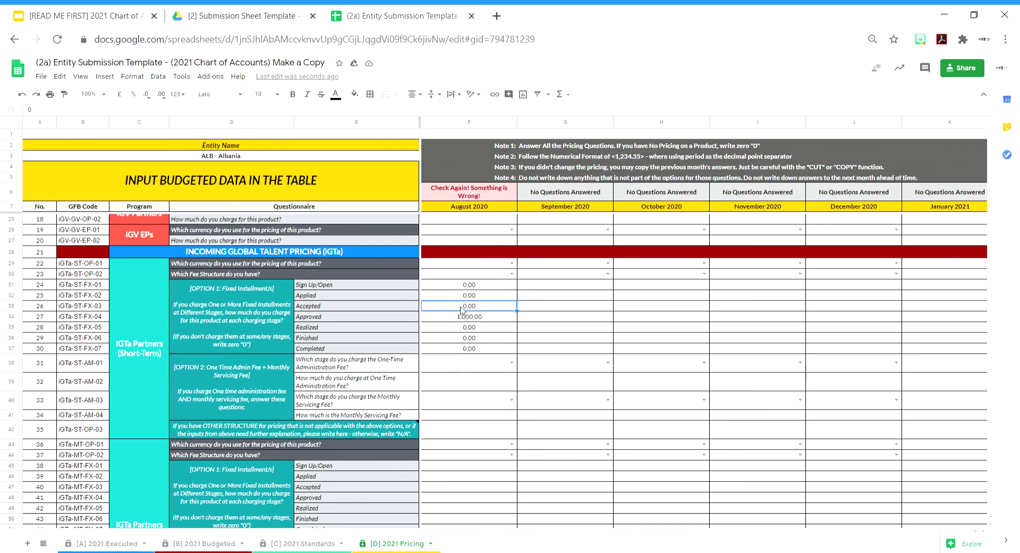
key(Up)
key(Up)
key(Up)
text(50)
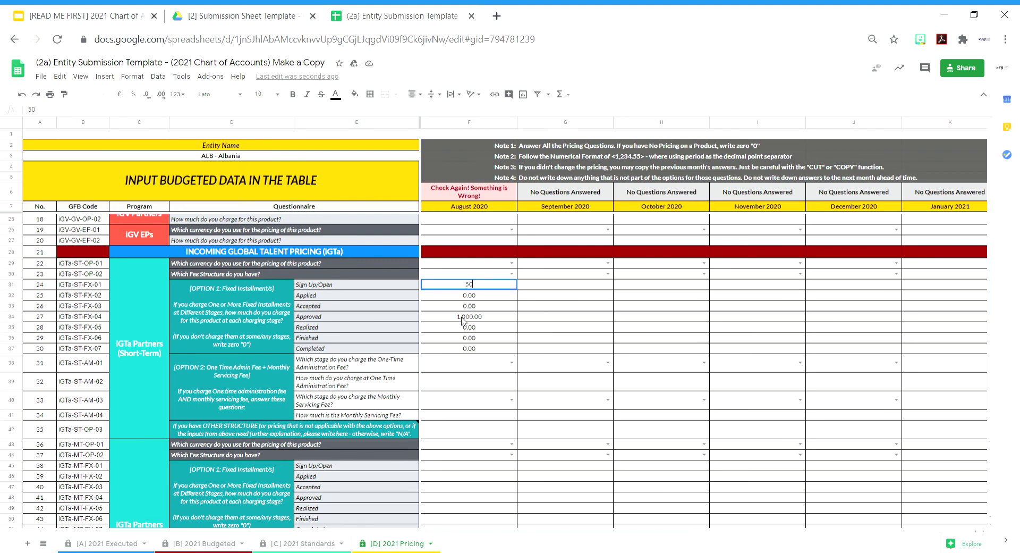
text(0)
key(Return)
key(Down)
key(Down)
text(5000)
key(BackSpace)
key(BackSpace)
text(0)
key(Return)
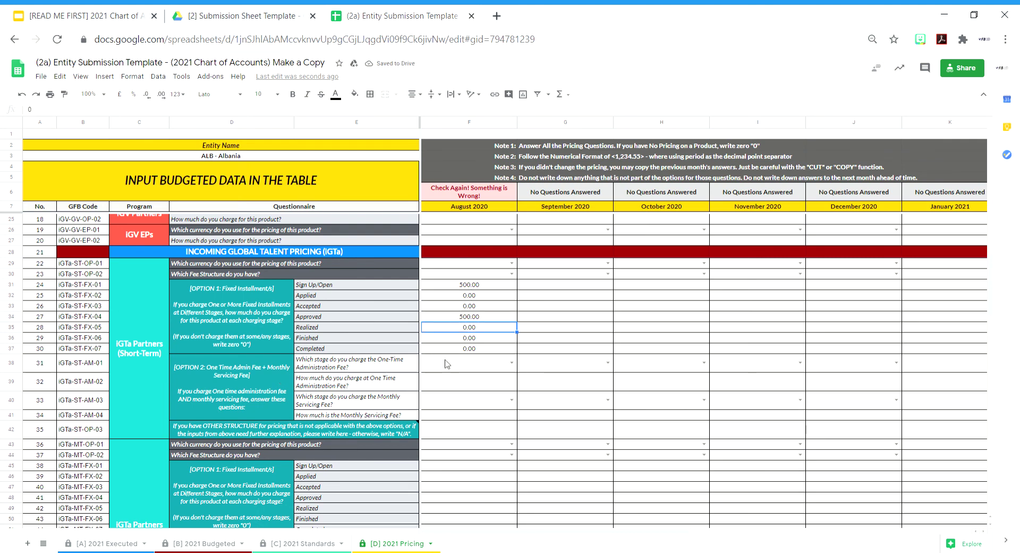
Step: Set both Option 2 charging stages, One-Time Administration Fee and Monthly Servicing Fee, to Not Applicable for August 2020
click(237, 319)
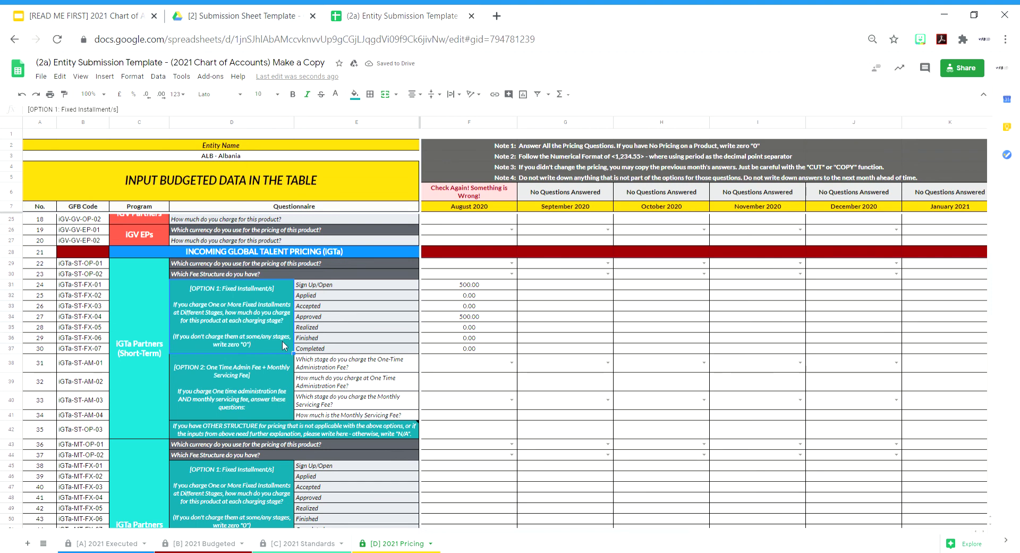
click(288, 372)
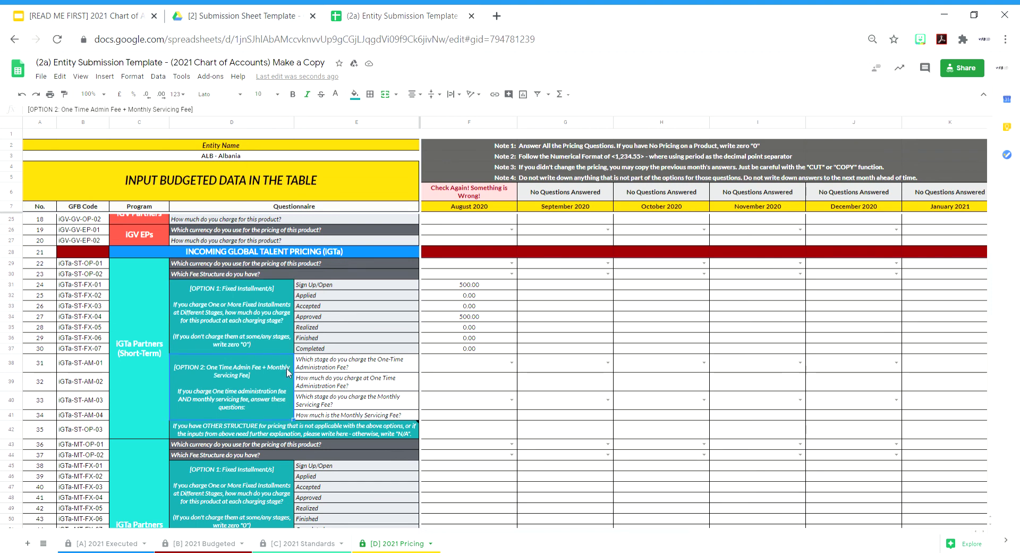
click(512, 363)
click(468, 469)
click(512, 400)
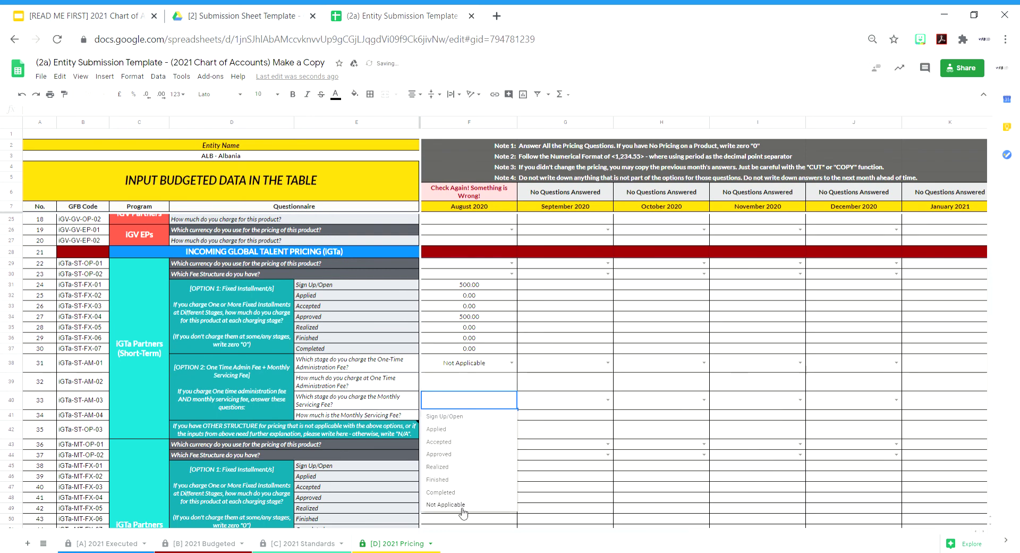
click(469, 506)
Step: Enter 0 for the One Time Administration Fee and Monthly Servicing Fee amounts in August 2020
click(505, 387)
text(0)
key(Return)
key(Down)
text(0)
key(Return)
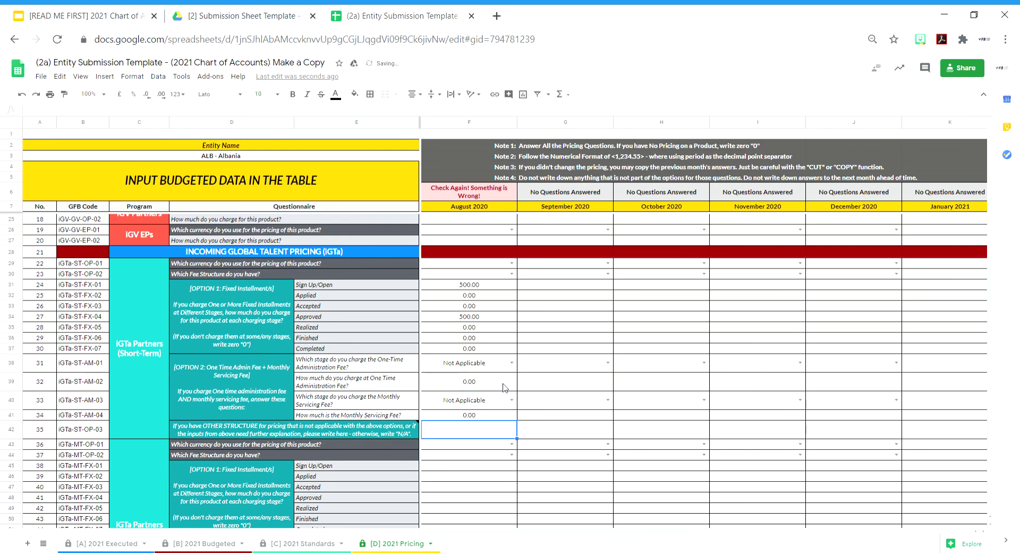
Step: Answer the short-term iGTa other-structure question (iGTa-ST-OP-03) with N/A for August 2020
text(N/N)
key(BackSpace)
text(A)
key(Return)
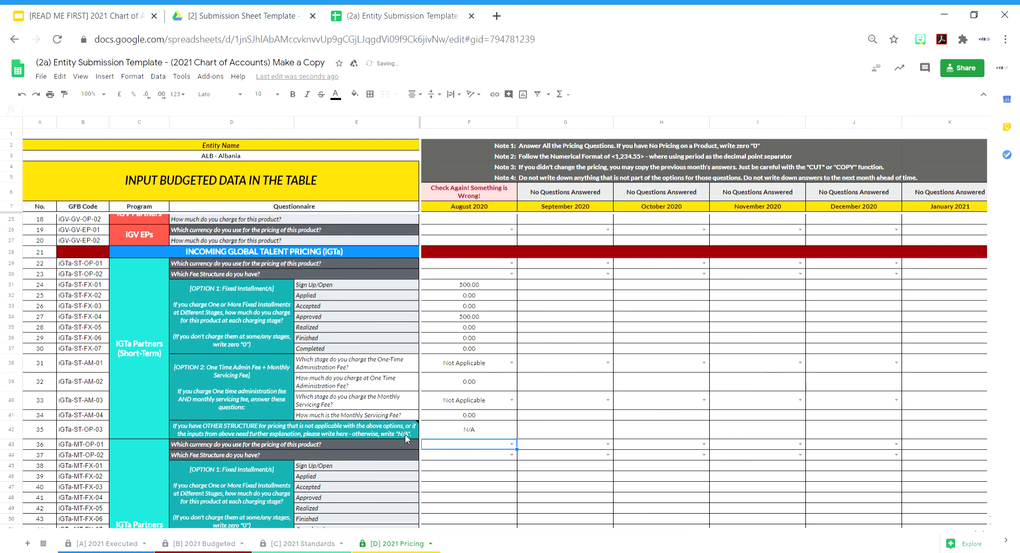
click(539, 416)
click(507, 437)
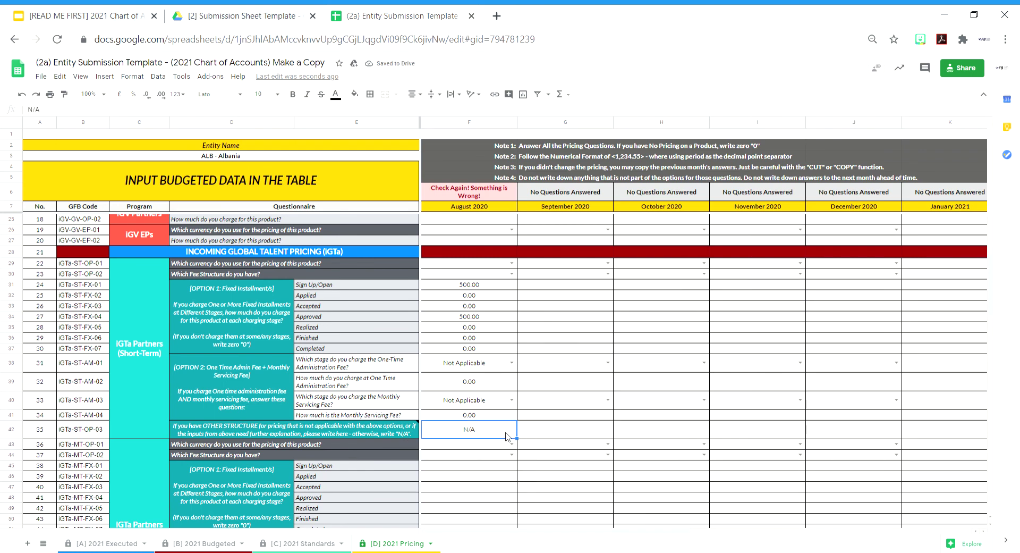
drag(508, 436, 504, 371)
click(209, 390)
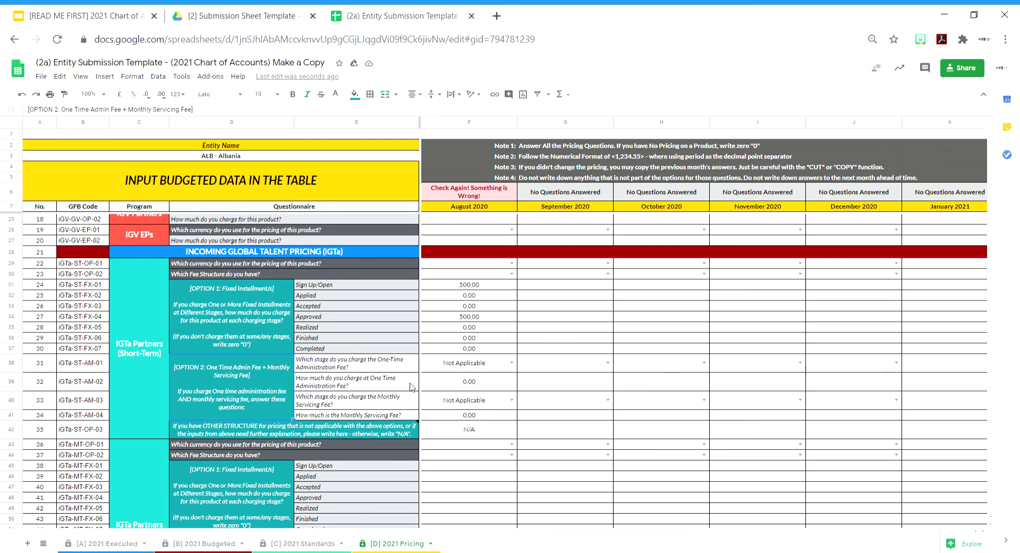
Step: Clear the August 2020 short-term iGTa answers from the Sign Up/Open installment through the other-structure question (iGTa-ST-OP-03)
click(501, 435)
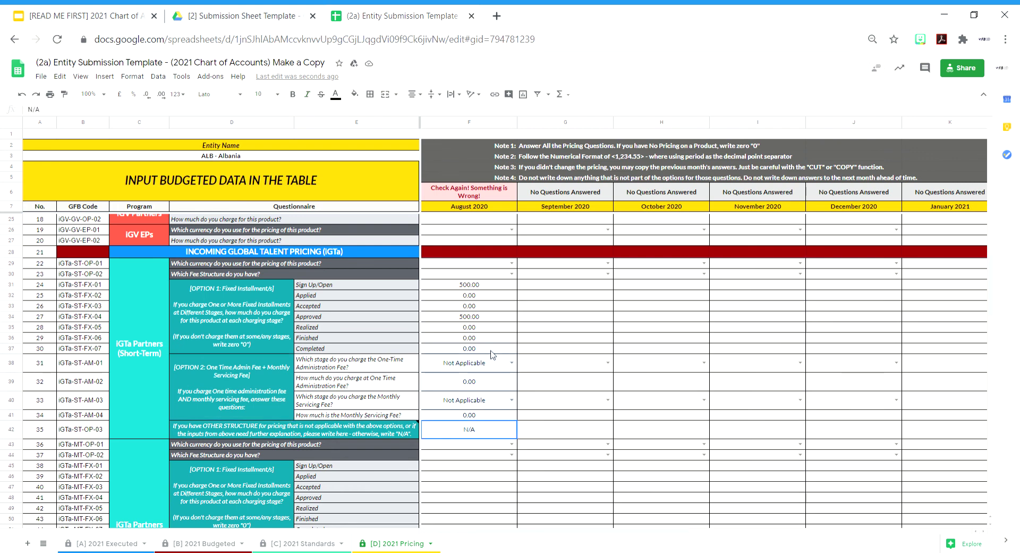
shift+click(506, 287)
key(Delete)
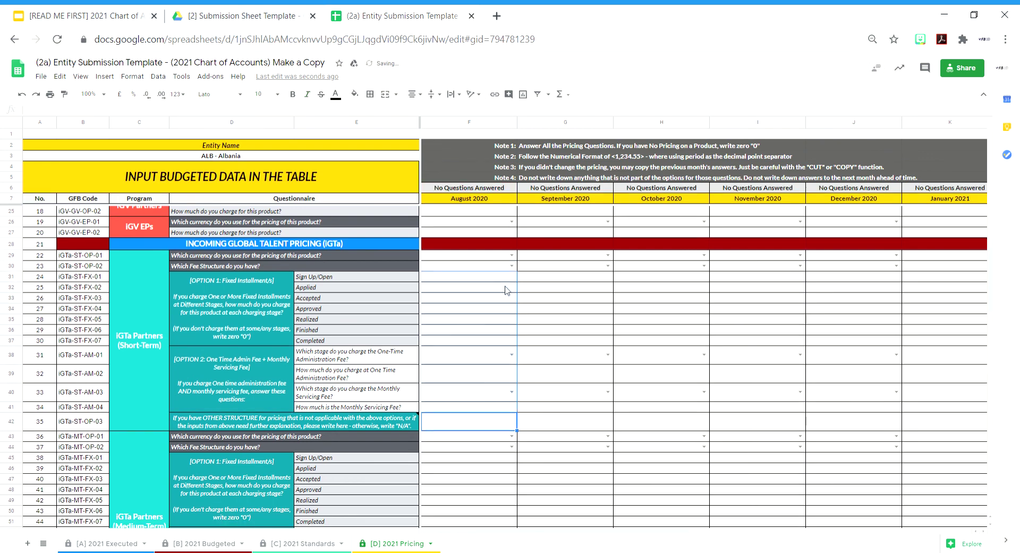
Step: Set the August 2020 short-term iGTa One-Time Administration Fee stage to Sign Up/Open and its amount to 100
click(463, 362)
click(397, 360)
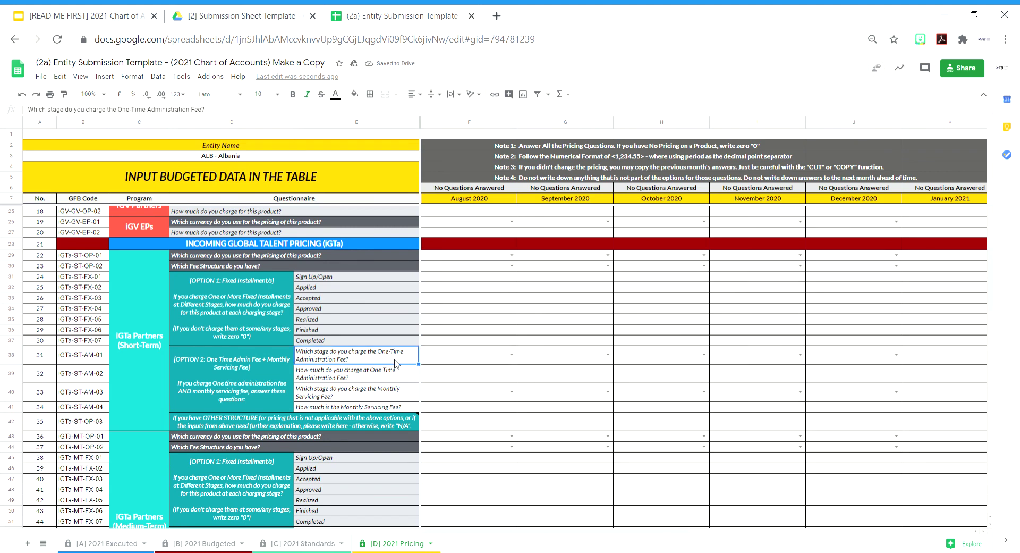
click(512, 355)
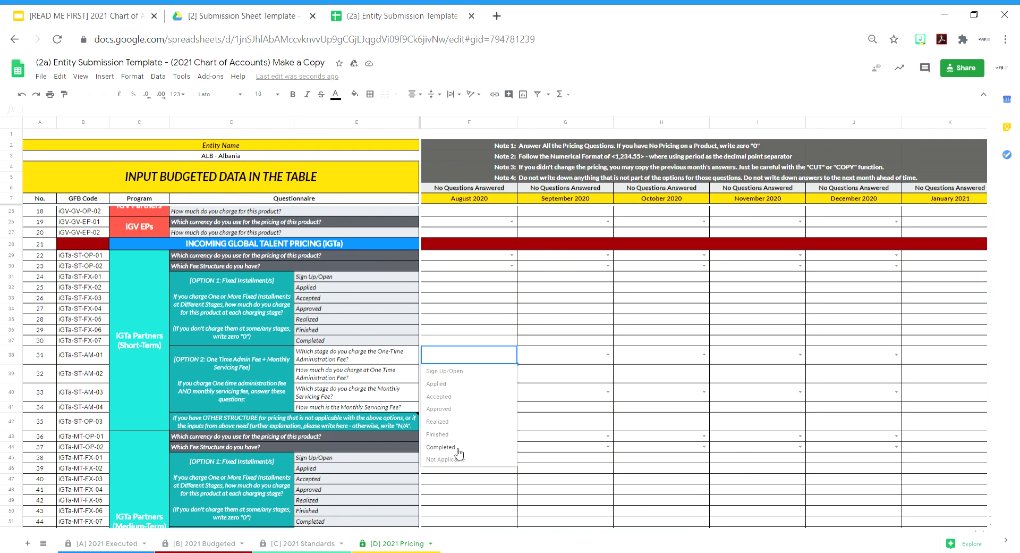
click(553, 379)
click(476, 378)
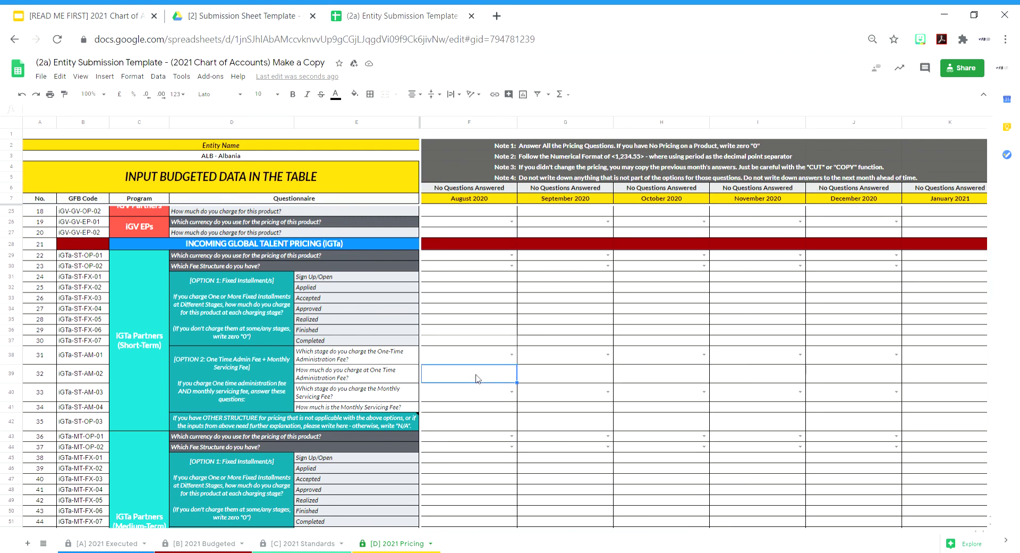
click(512, 355)
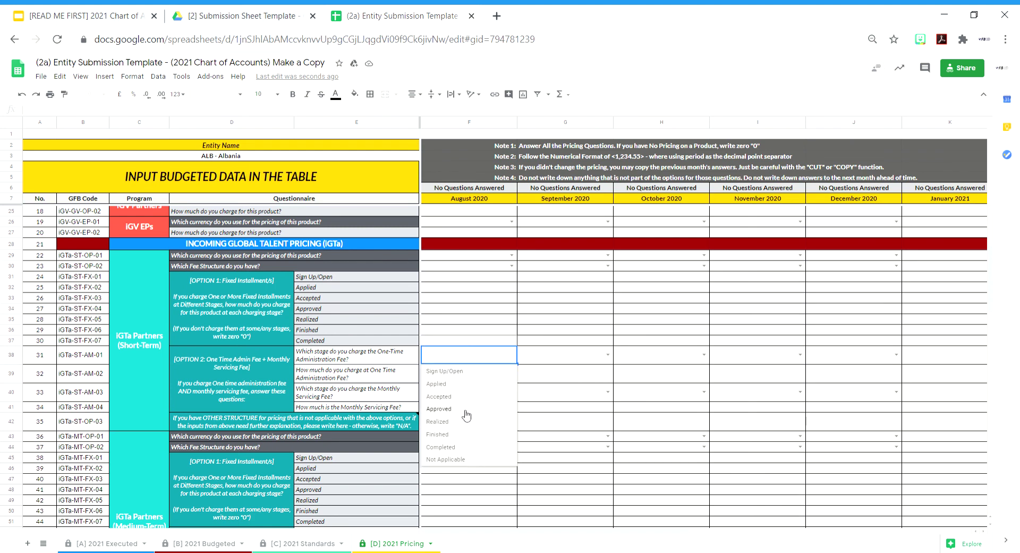
click(457, 372)
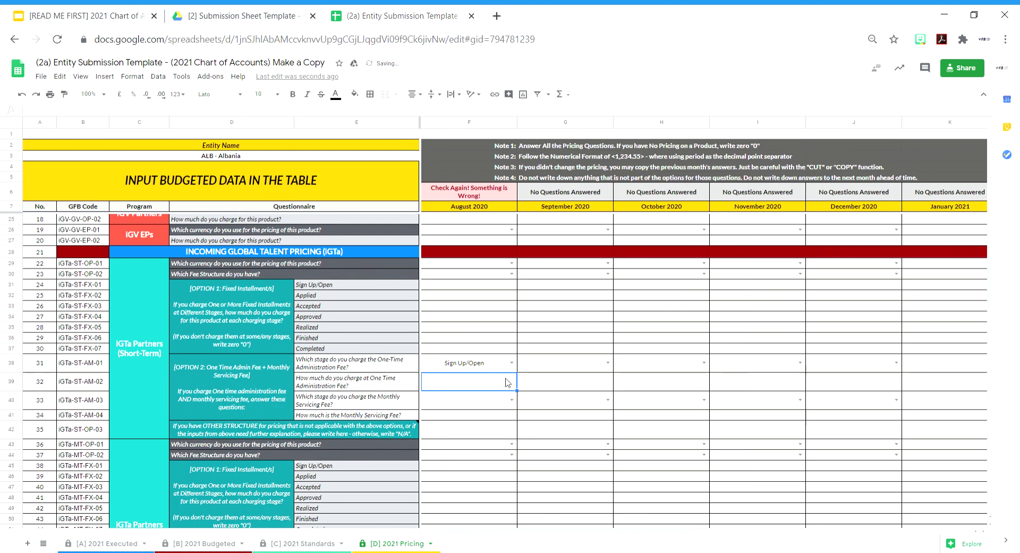
text(100)
key(Return)
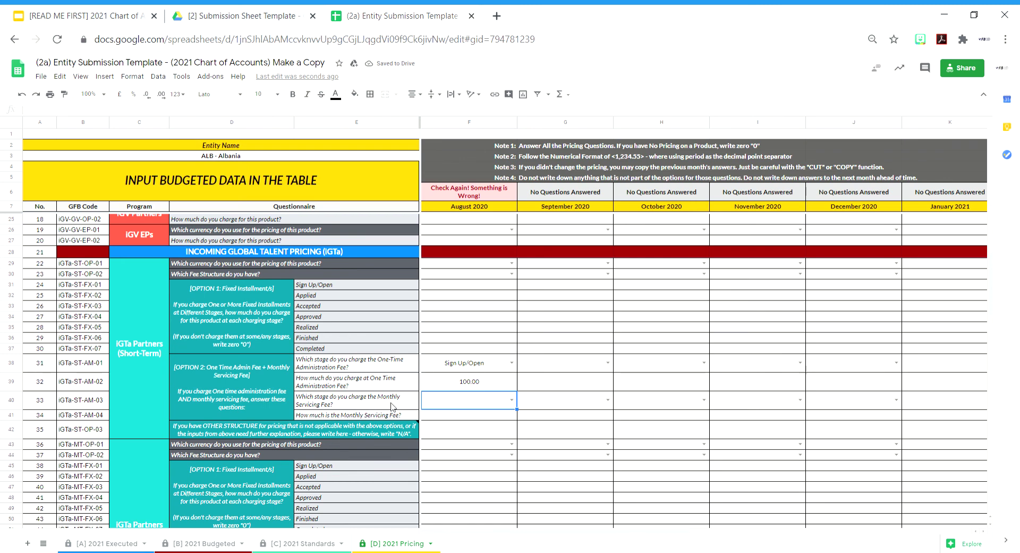
Step: Set the August 2020 short-term iGTa Monthly Servicing Fee stage to Realized and its amount to 20
click(512, 399)
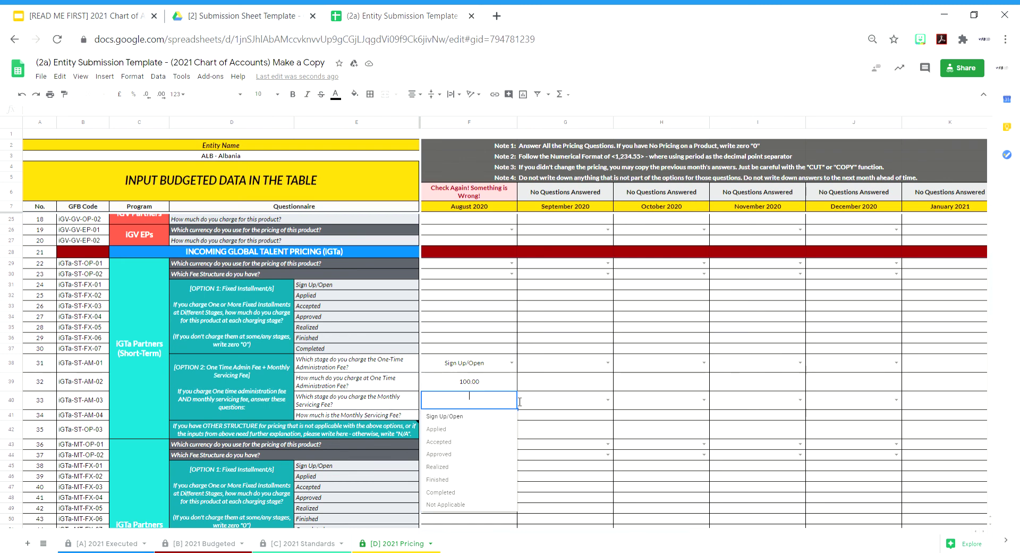
click(457, 472)
click(479, 415)
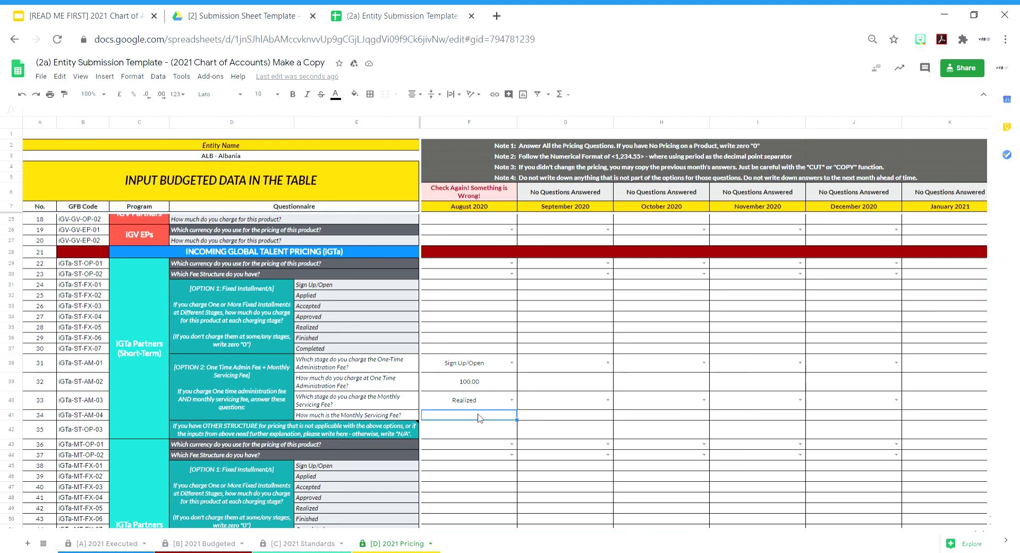
text(20)
key(Return)
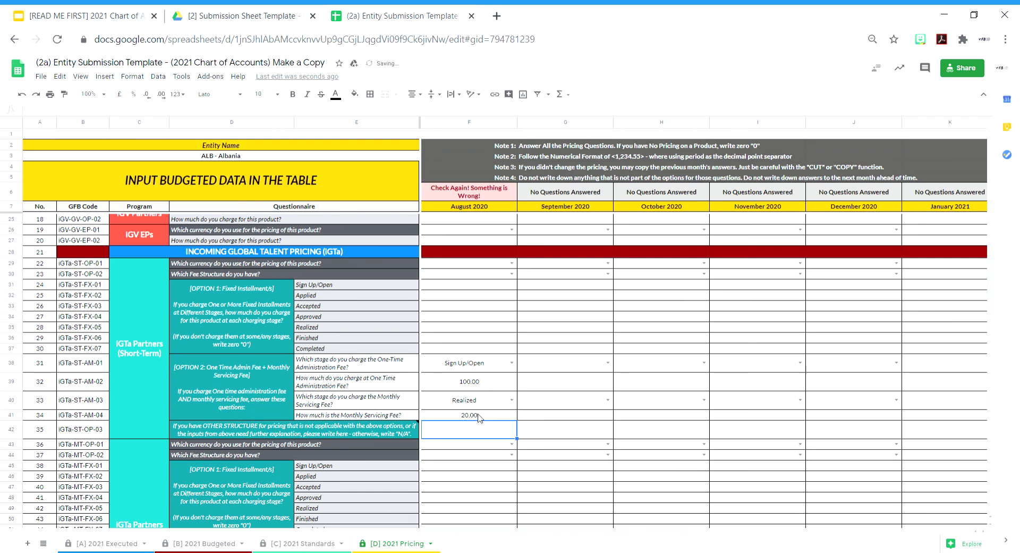
Step: Review the August 2020 Option 2 answers for short-term iGTa Partners against their questions
click(476, 366)
click(359, 416)
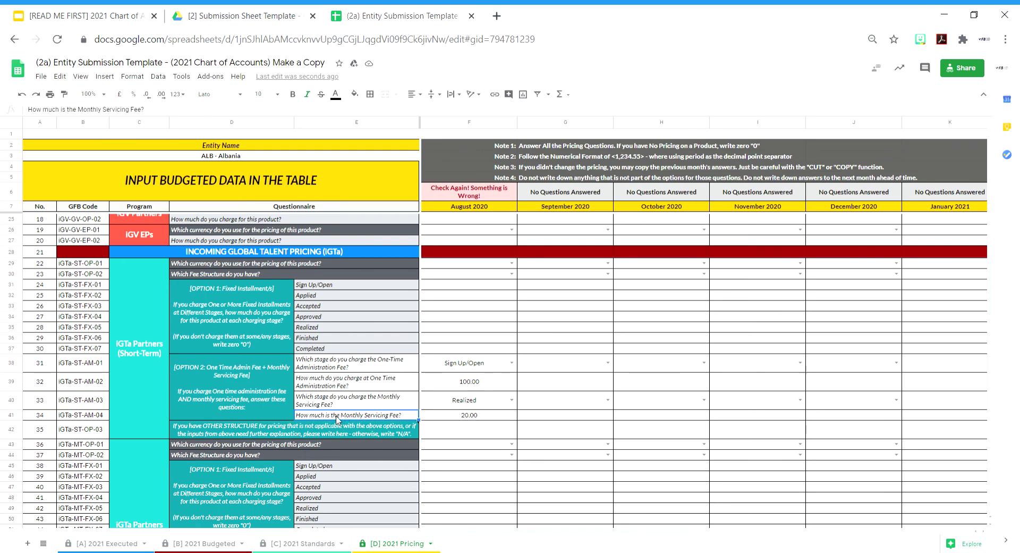
click(441, 419)
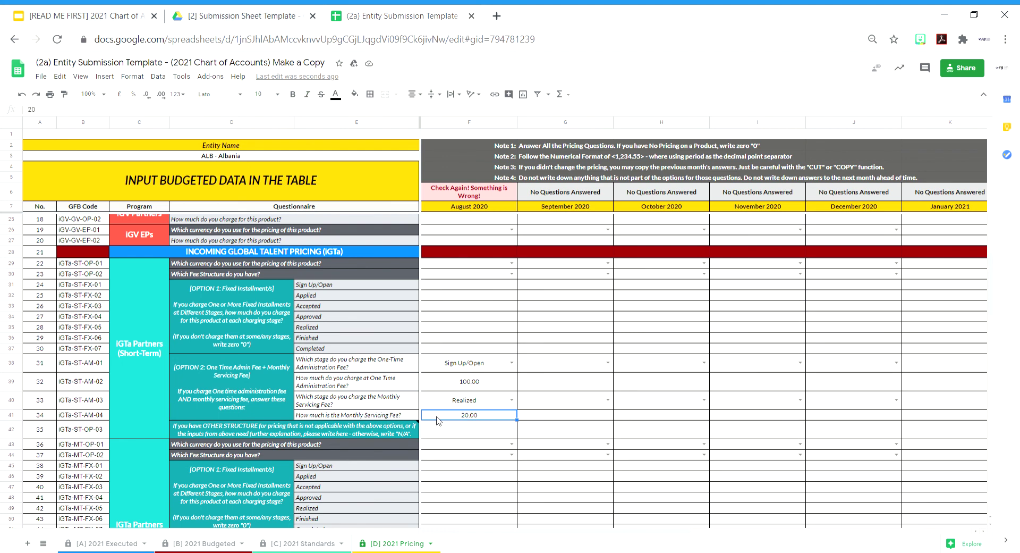
click(148, 389)
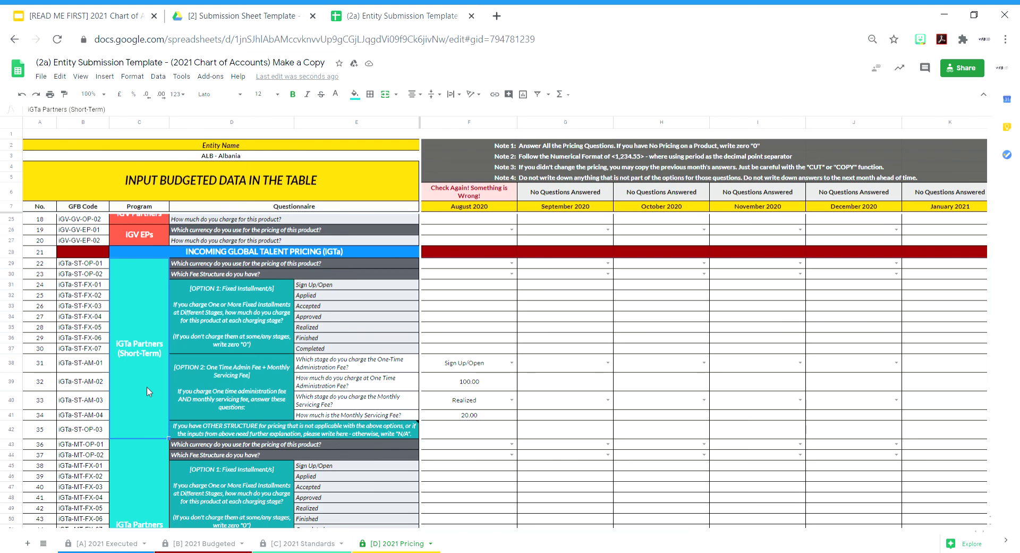
click(414, 420)
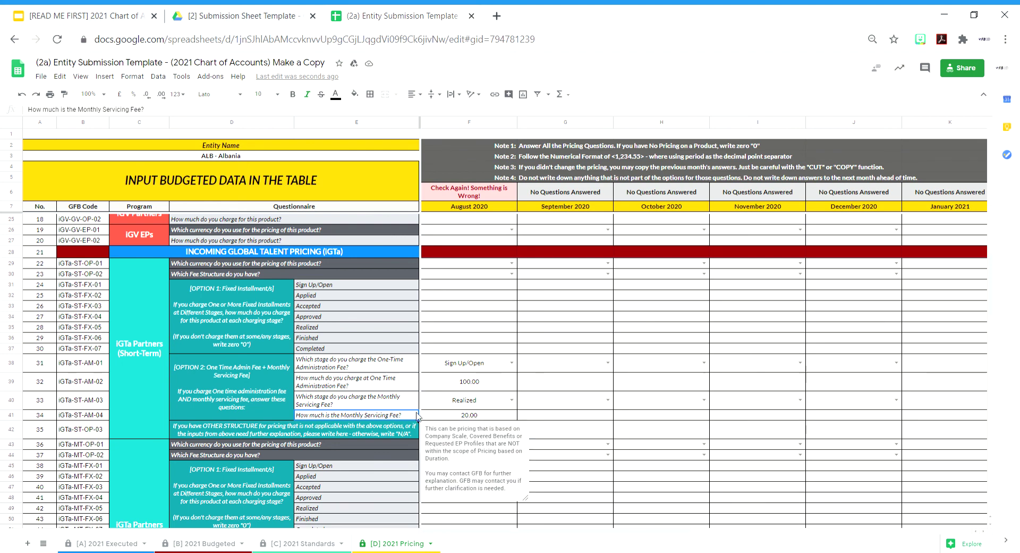
click(450, 328)
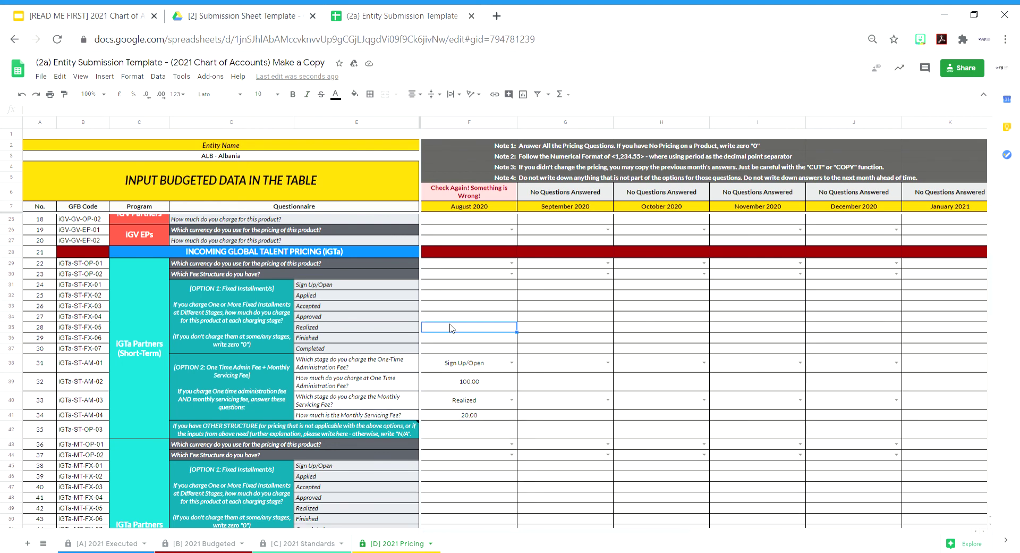
Step: Clear the four Option 2 administration and servicing fee answers for short-term iGTa in August 2020
click(484, 416)
key(shift+Up)
key(shift+Up)
key(shift+Up)
key(Delete)
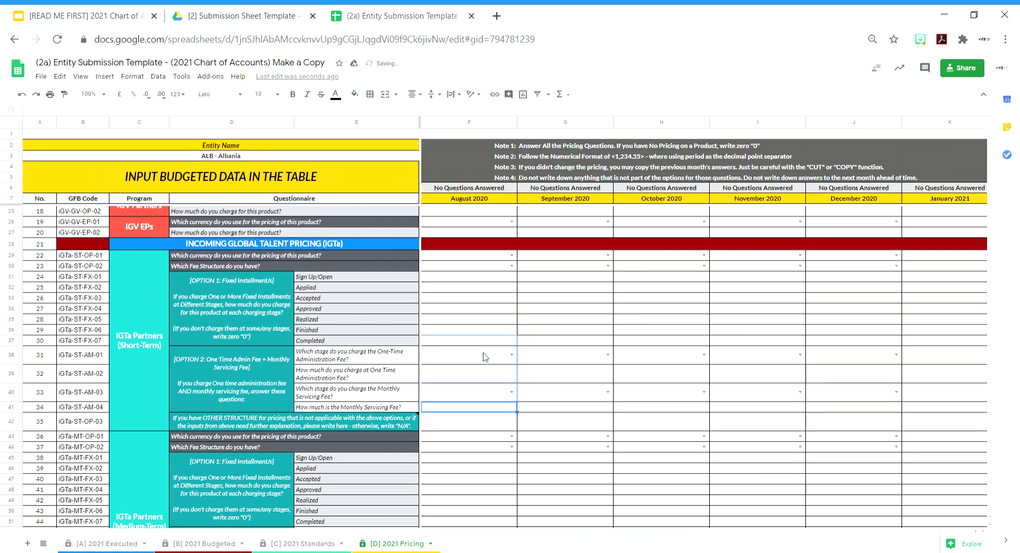
Step: Examine the short-term iGTa other-structure question (iGTa-ST-OP-03), its explanatory note and the August 2020 answer cells
click(188, 428)
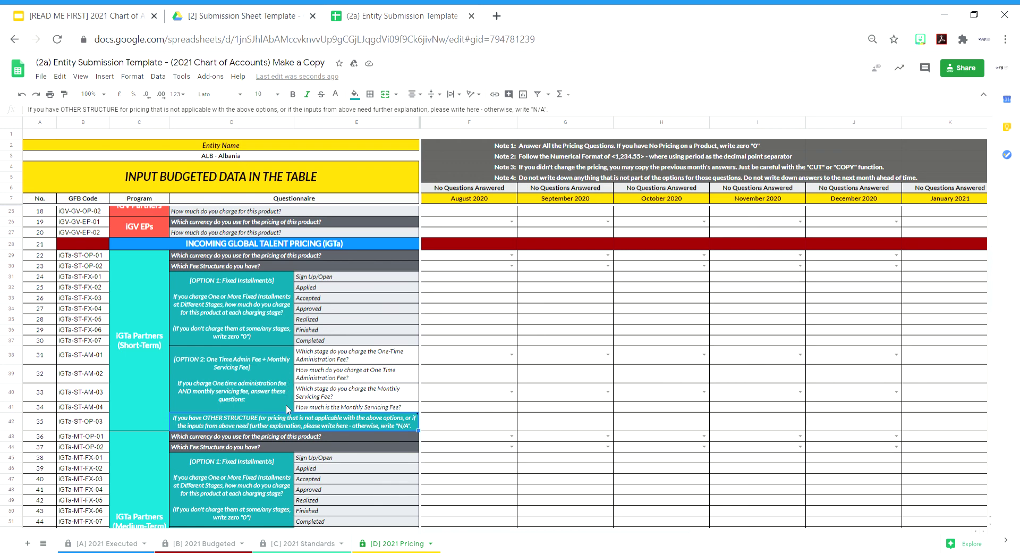
mouse_move(234, 428)
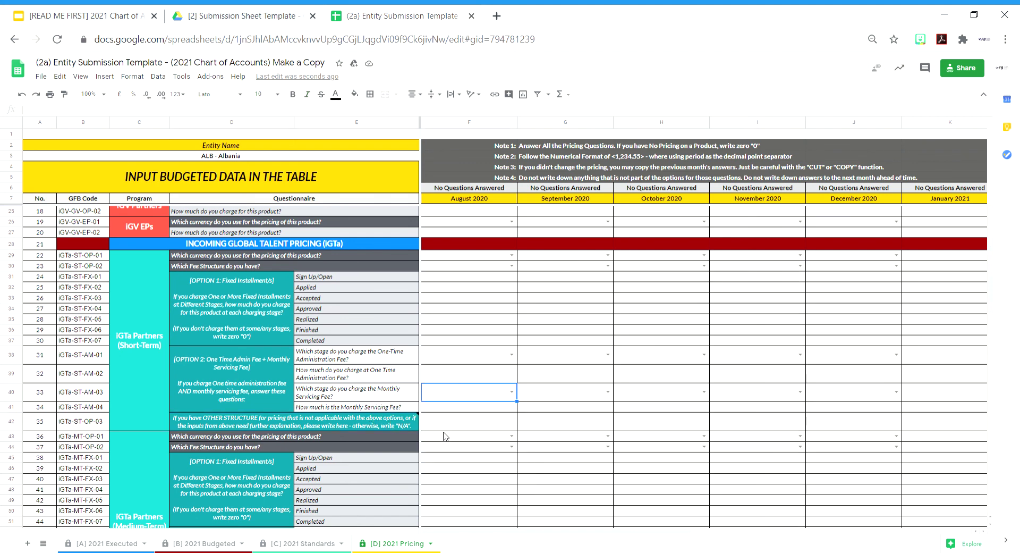
click(447, 429)
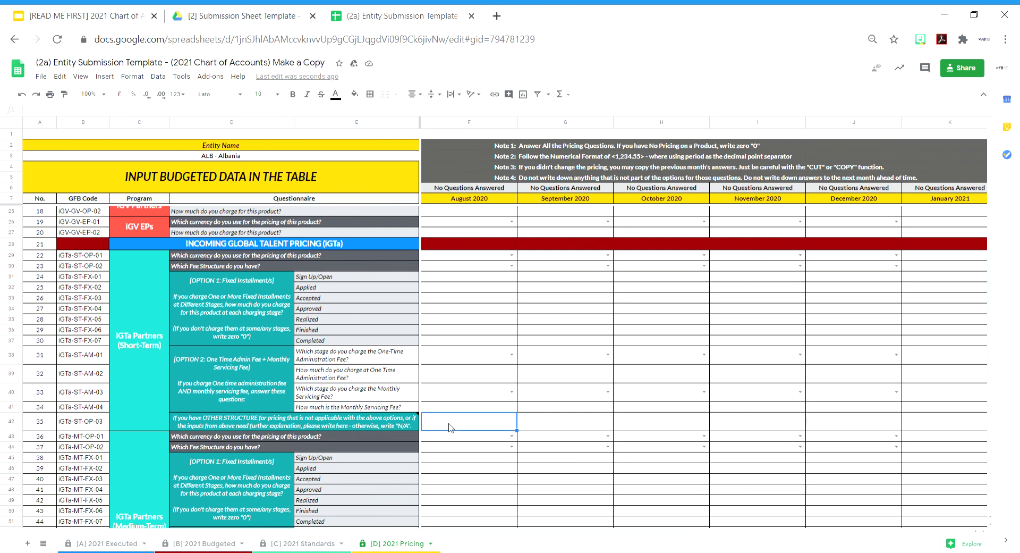
click(449, 278)
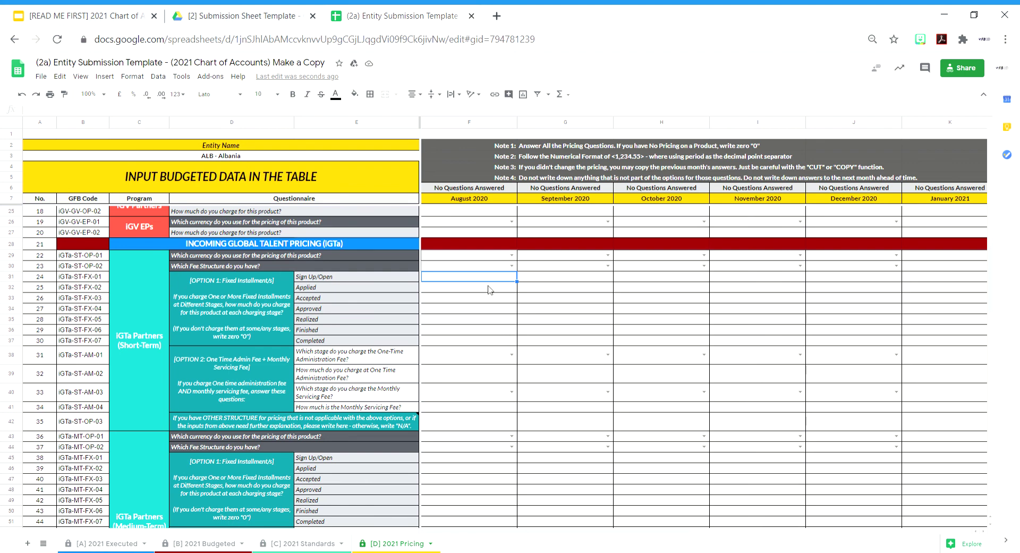
click(497, 424)
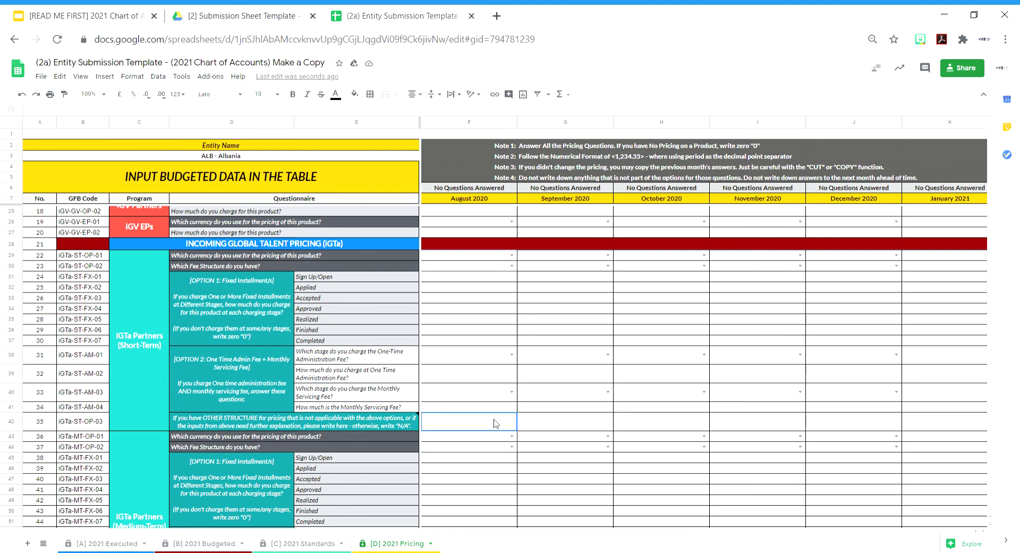
click(410, 425)
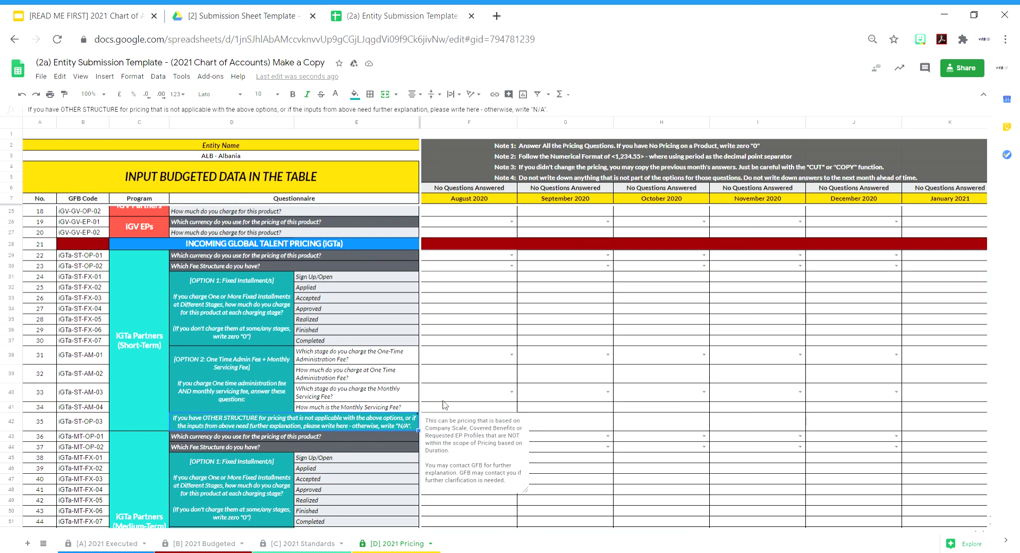
click(481, 357)
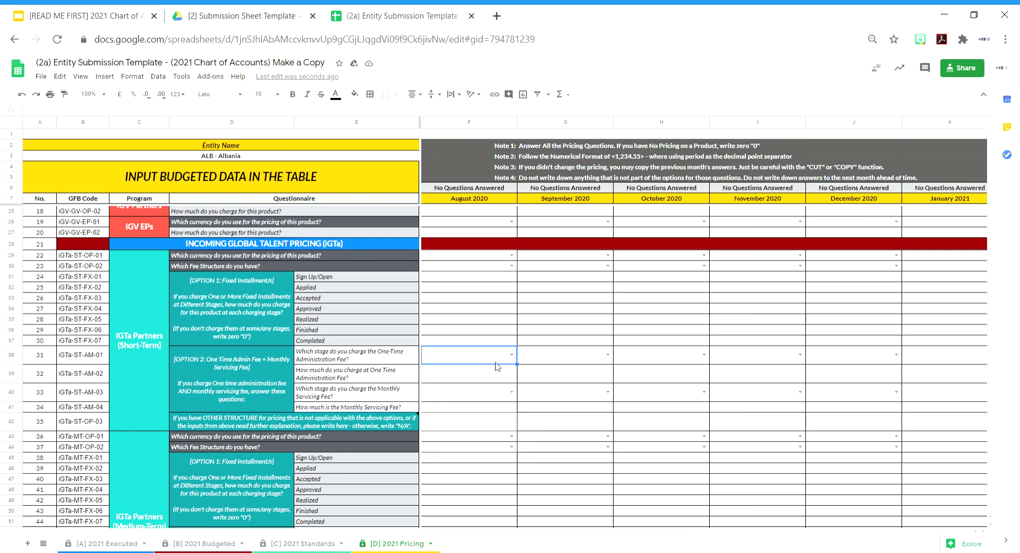
click(497, 377)
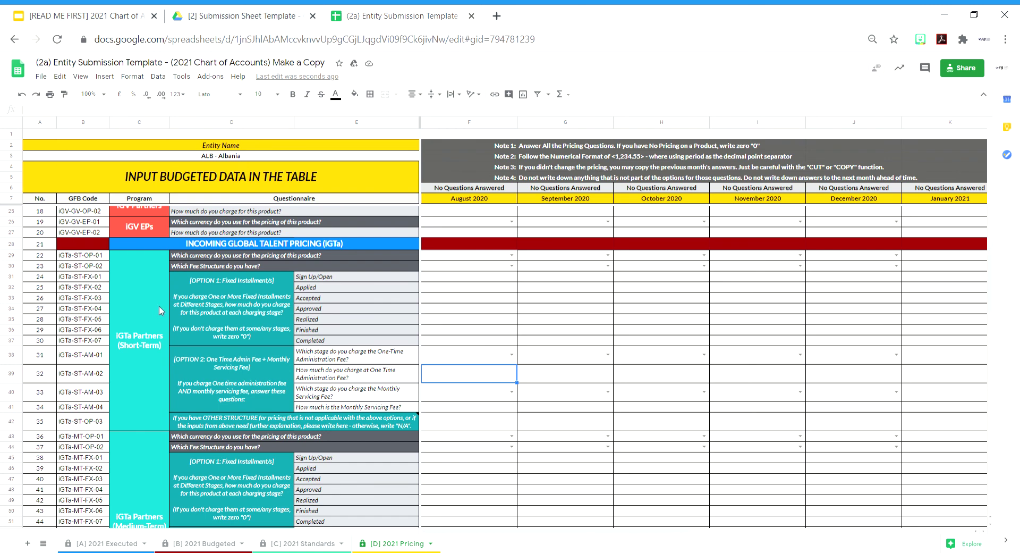
Step: Review the remaining iGTa and iGTe question blocks, the response totals and the August 2020 answer-check formula
drag(149, 300, 346, 308)
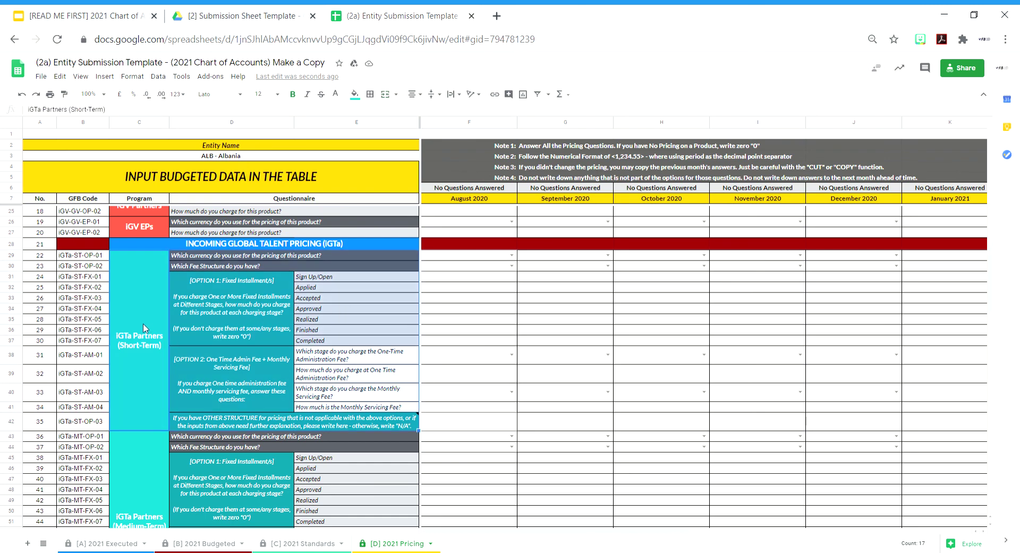
scroll(143, 327, down, 3)
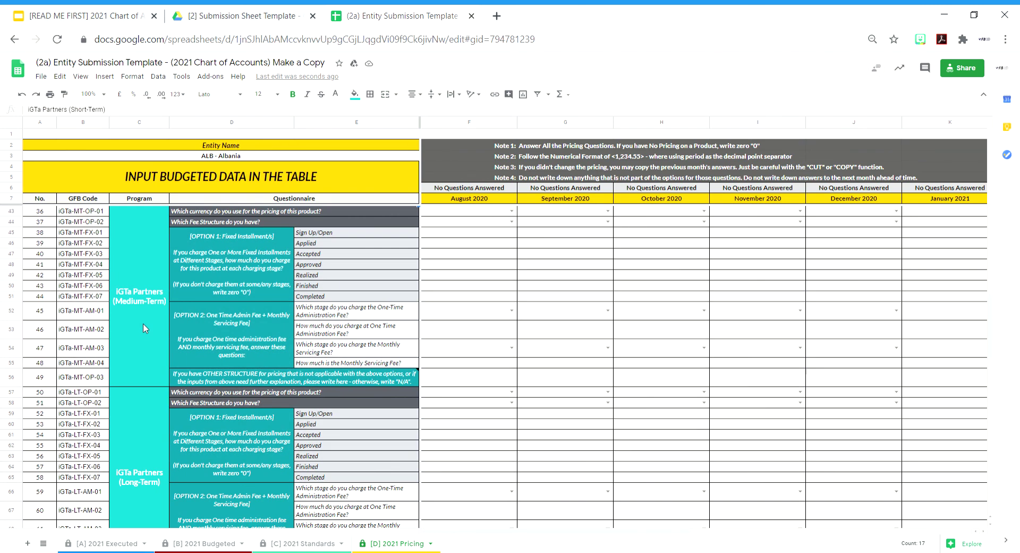
scroll(286, 386, down, 5)
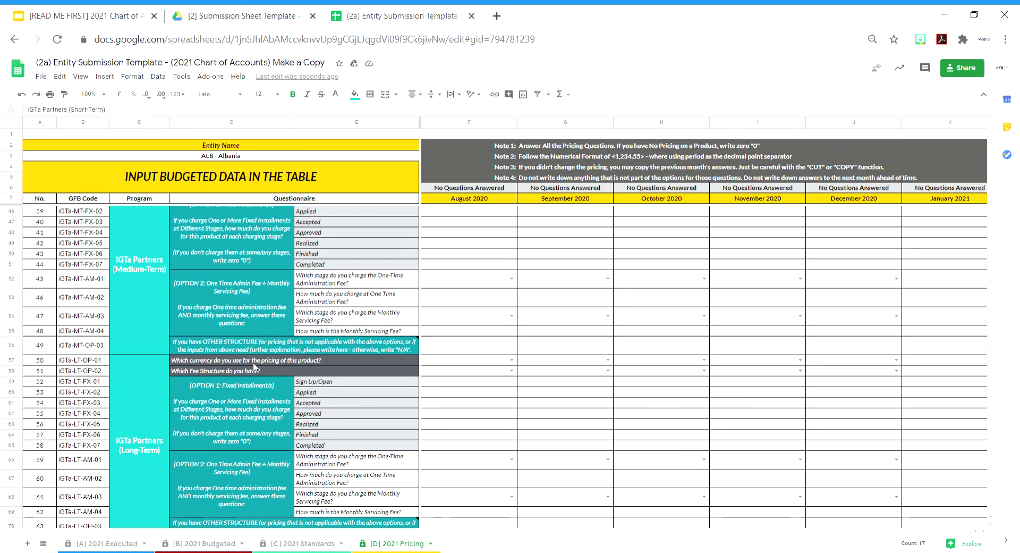
scroll(237, 302, down, 10)
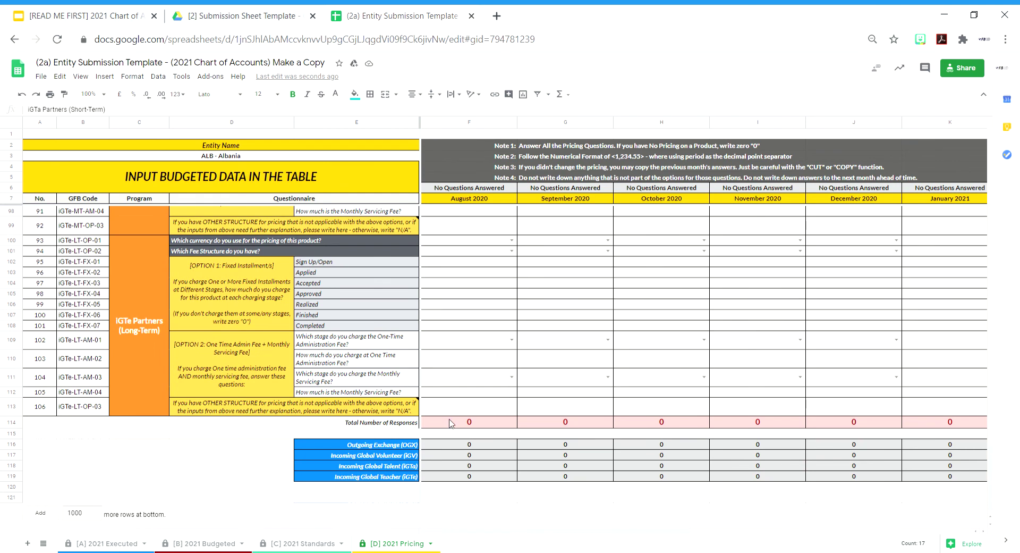
click(494, 188)
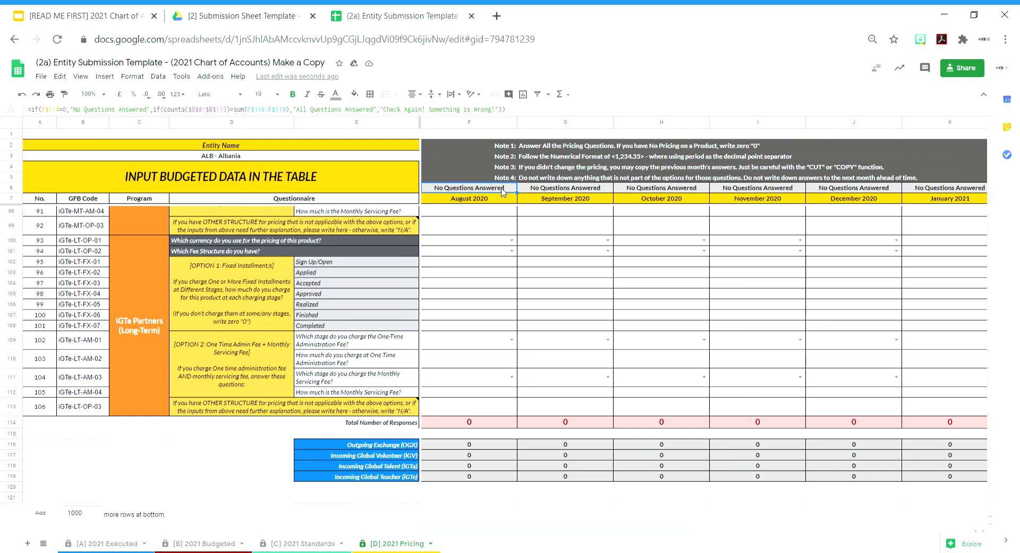
Step: Switch to the READ ME FIRST presentation and advance to the slide explaining the Incoming Global Talent pricing structure
click(80, 15)
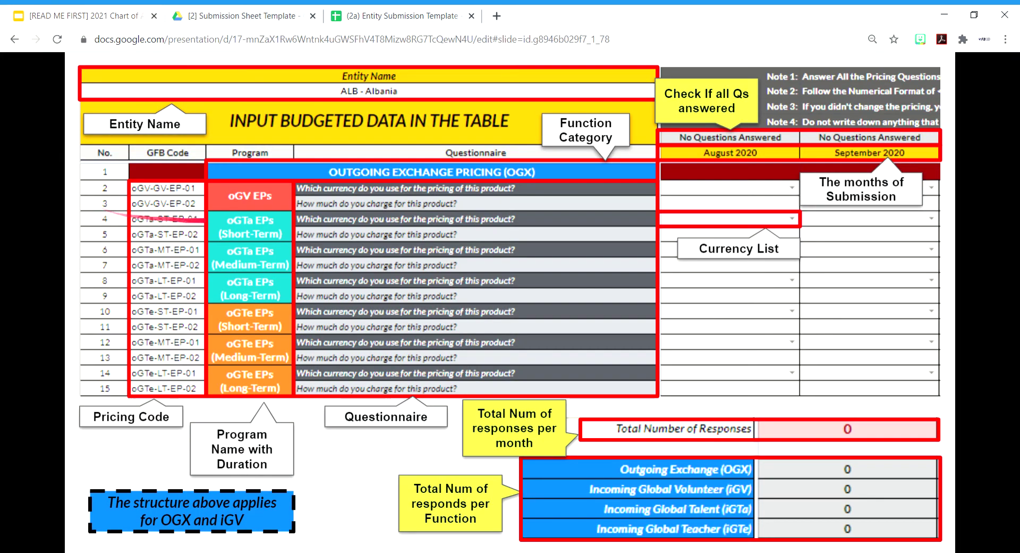
key(Right)
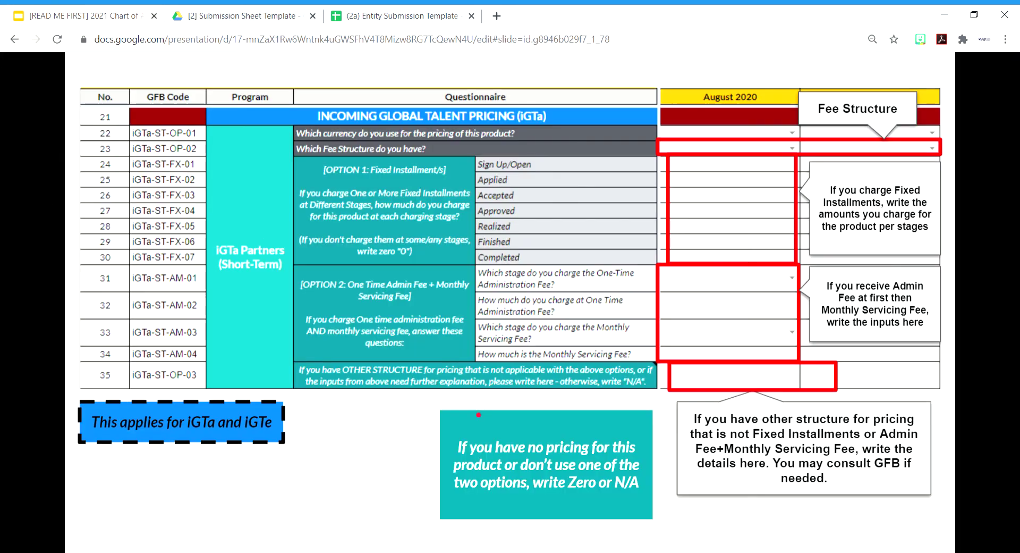